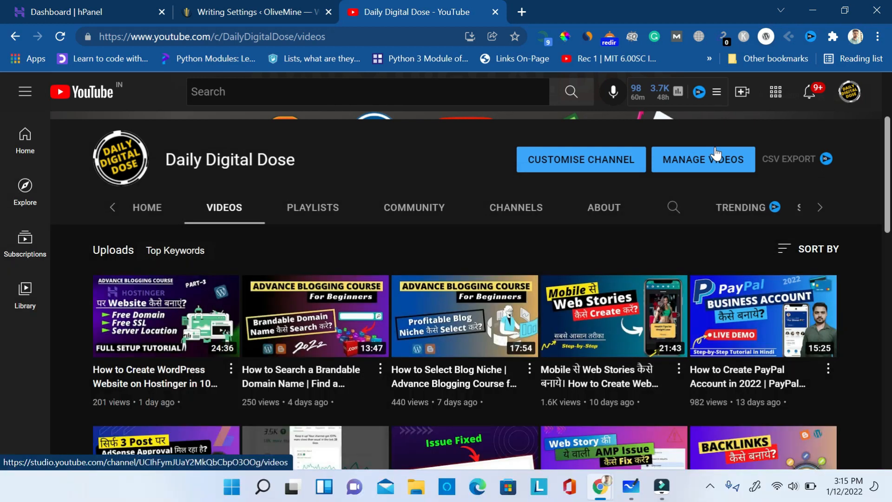
Switch to Microsoft Whiteboard and draw green arrows from "Setup WordPress Properly" to handwritten notes for "Cat", "Pag" and "Menu".
{"action": "mouse_move", "coordinate": [404, 326]}
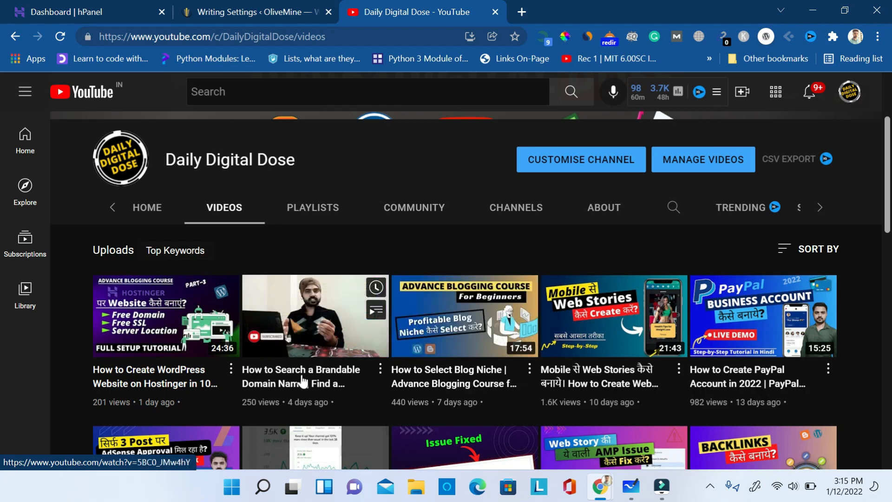
{"action": "mouse_move", "coordinate": [156, 379]}
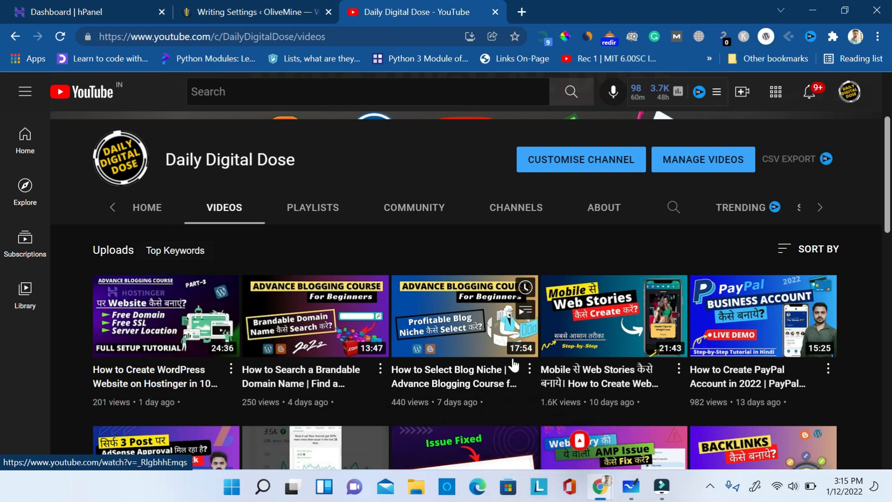
{"action": "left_click", "coordinate": [632, 493]}
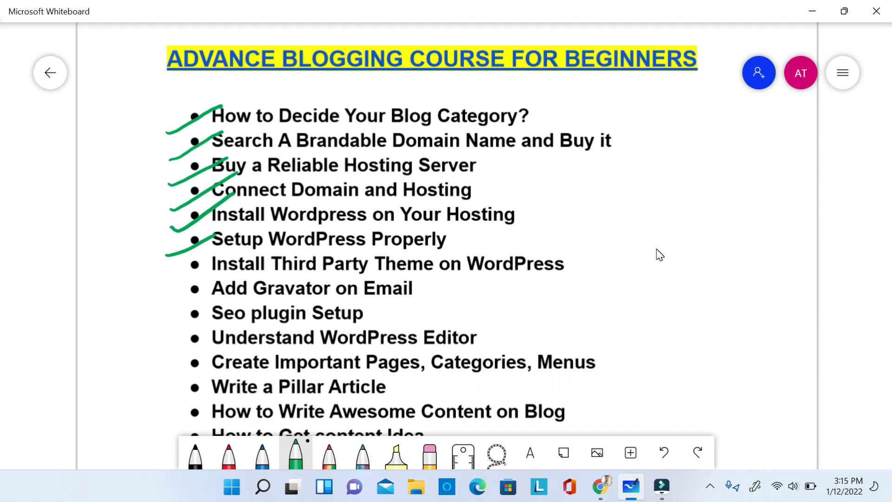
{"action": "mouse_move", "coordinate": [455, 239]}
{"action": "left_mouse_down"}
{"action": "mouse_move", "coordinate": [576, 231]}
{"action": "mouse_move", "coordinate": [562, 242]}
{"action": "left_mouse_up"}
{"action": "mouse_move", "coordinate": [620, 202]}
{"action": "left_mouse_down"}
{"action": "mouse_move", "coordinate": [620, 223]}
{"action": "mouse_move", "coordinate": [635, 225]}
{"action": "left_mouse_up"}
{"action": "mouse_move", "coordinate": [641, 188]}
{"action": "left_mouse_down"}
{"action": "mouse_move", "coordinate": [643, 220]}
{"action": "mouse_move", "coordinate": [653, 199]}
{"action": "left_mouse_up"}
{"action": "mouse_move", "coordinate": [572, 241]}
{"action": "left_mouse_down"}
{"action": "mouse_move", "coordinate": [650, 250]}
{"action": "mouse_move", "coordinate": [636, 276]}
{"action": "left_mouse_up"}
{"action": "mouse_move", "coordinate": [665, 235]}
{"action": "left_mouse_down"}
{"action": "mouse_move", "coordinate": [668, 263]}
{"action": "mouse_move", "coordinate": [684, 241]}
{"action": "left_mouse_up"}
{"action": "left_click_drag", "start_coordinate": [687, 239], "coordinate": [725, 251]}
{"action": "mouse_move", "coordinate": [604, 250]}
{"action": "left_mouse_down"}
{"action": "mouse_move", "coordinate": [655, 300]}
{"action": "mouse_move", "coordinate": [650, 327]}
{"action": "left_mouse_up"}
{"action": "mouse_move", "coordinate": [688, 293]}
{"action": "left_mouse_down"}
{"action": "mouse_move", "coordinate": [706, 306]}
{"action": "mouse_move", "coordinate": [720, 293]}
{"action": "left_mouse_up"}
{"action": "mouse_move", "coordinate": [733, 263]}
{"action": "left_mouse_down"}
{"action": "mouse_move", "coordinate": [724, 290]}
{"action": "mouse_move", "coordinate": [732, 297]}
{"action": "left_mouse_up"}
{"action": "left_click_drag", "start_coordinate": [738, 289], "coordinate": [758, 281]}
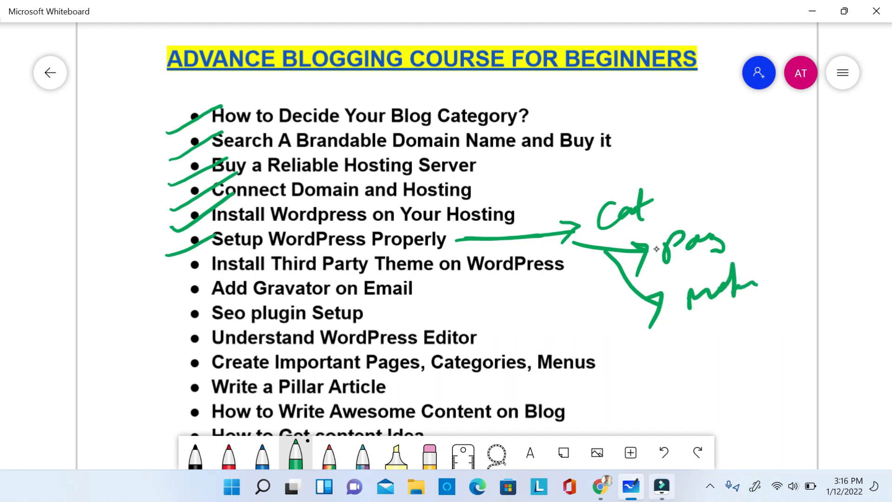
Switch to the browser window with the IAS Study Solution Categories page and name the new category "Current Affairs".
{"action": "left_click", "coordinate": [601, 486]}
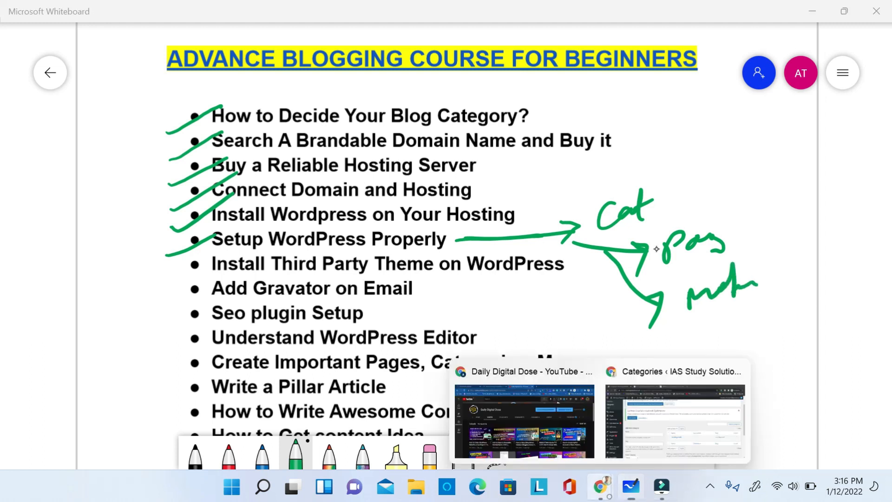
{"action": "left_click", "coordinate": [656, 436]}
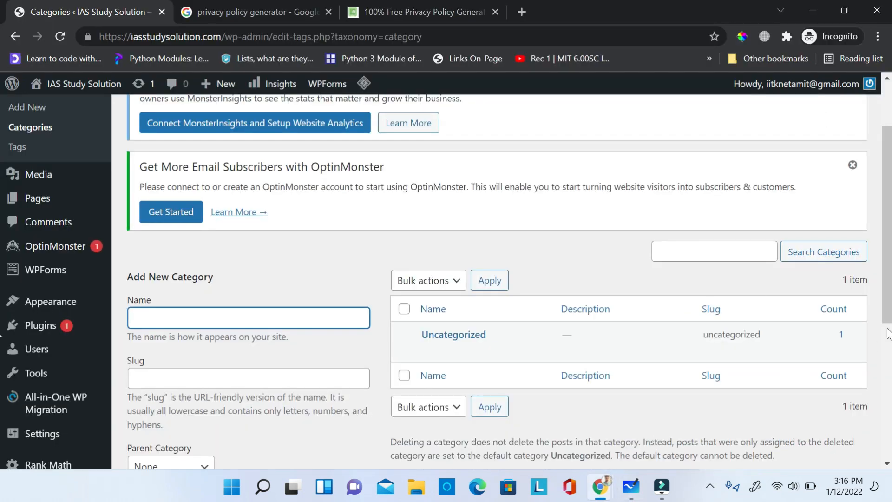
{"action": "scroll", "coordinate": [1, 262], "scroll_direction": "up", "scroll_amount": 2}
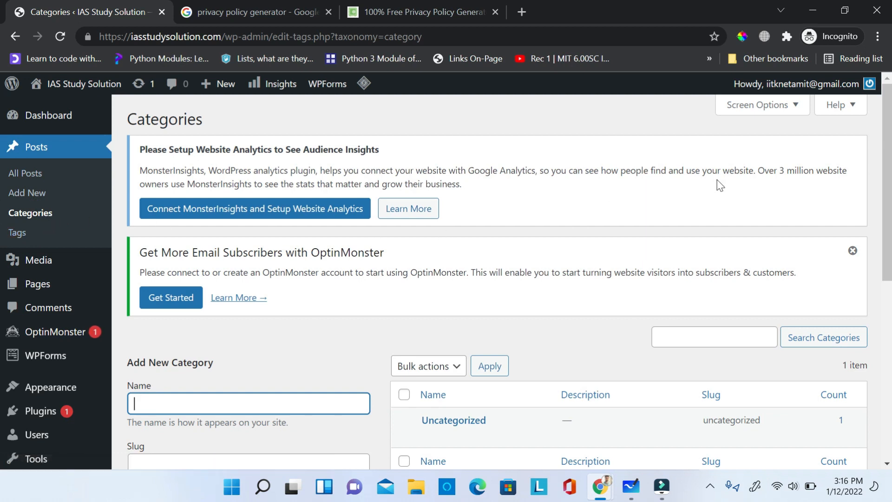
{"action": "scroll", "coordinate": [1, 178], "scroll_direction": "down", "scroll_amount": 3}
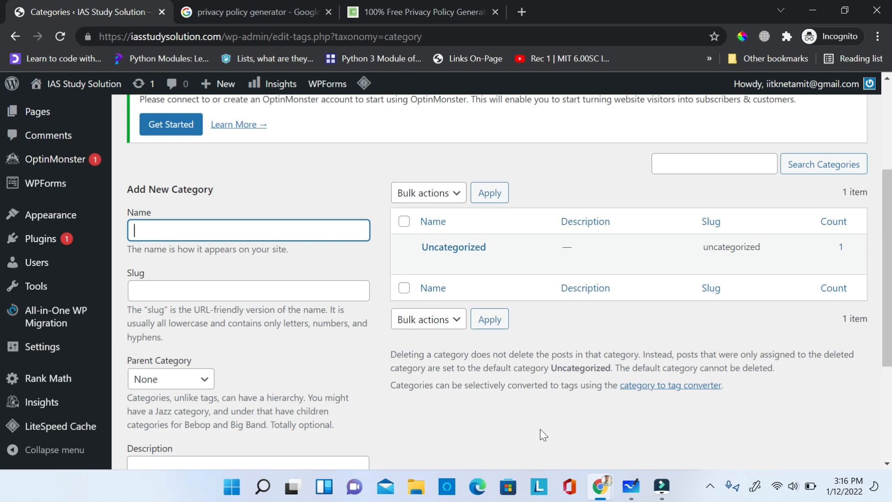
{"action": "left_click", "coordinate": [171, 229]}
{"action": "type", "text": "Current Affairs"}
Set the slug of the new Current Affairs category to "current-affairs".
{"action": "left_click", "coordinate": [155, 293]}
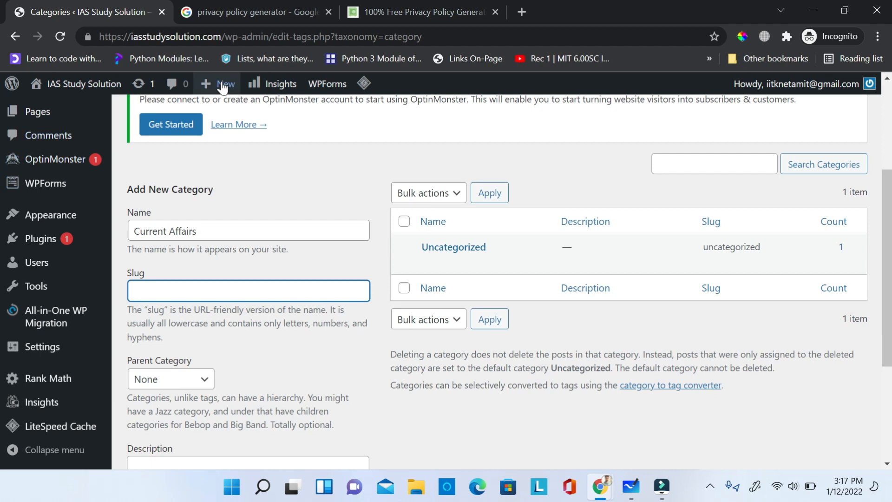
{"action": "double_click", "coordinate": [230, 29]}
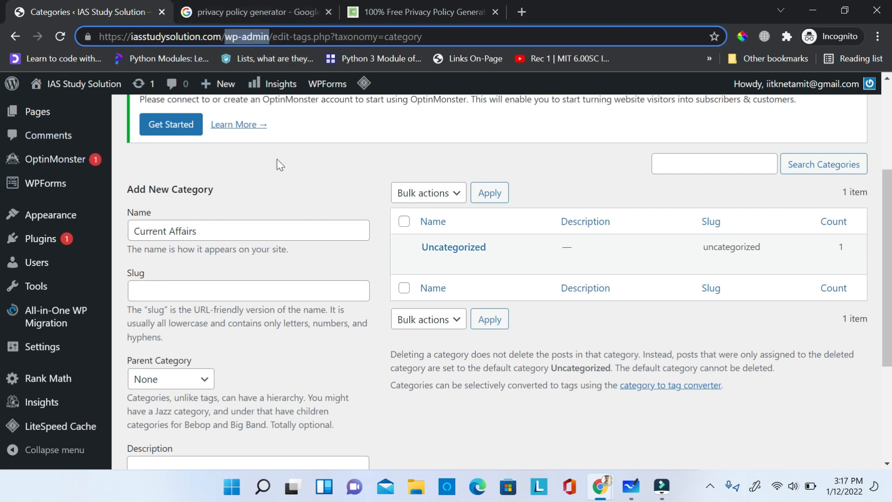
{"action": "left_click", "coordinate": [299, 147]}
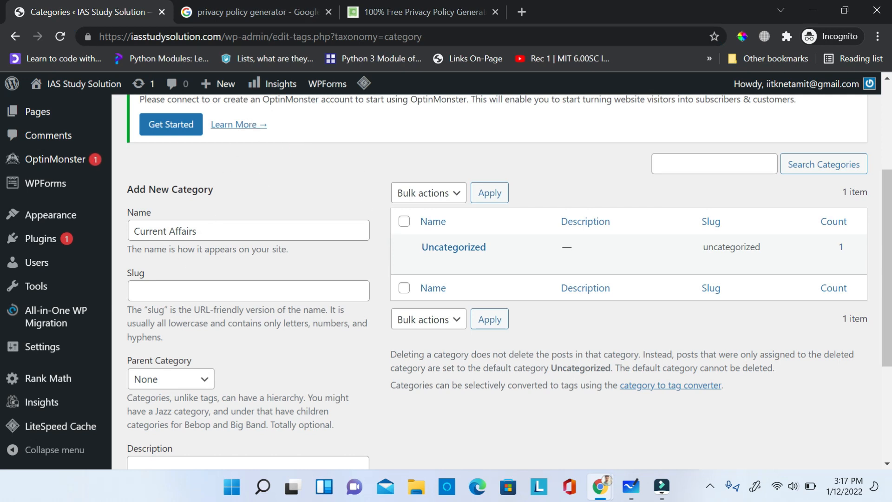
{"action": "left_click", "coordinate": [167, 230]}
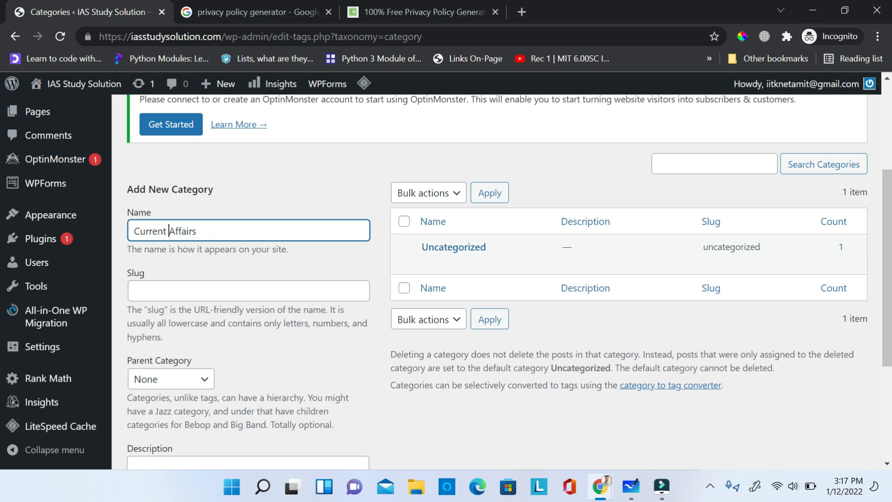
{"action": "key", "text": "shift+Left"}
{"action": "key", "text": "shift+Right"}
{"action": "left_click", "coordinate": [155, 289]}
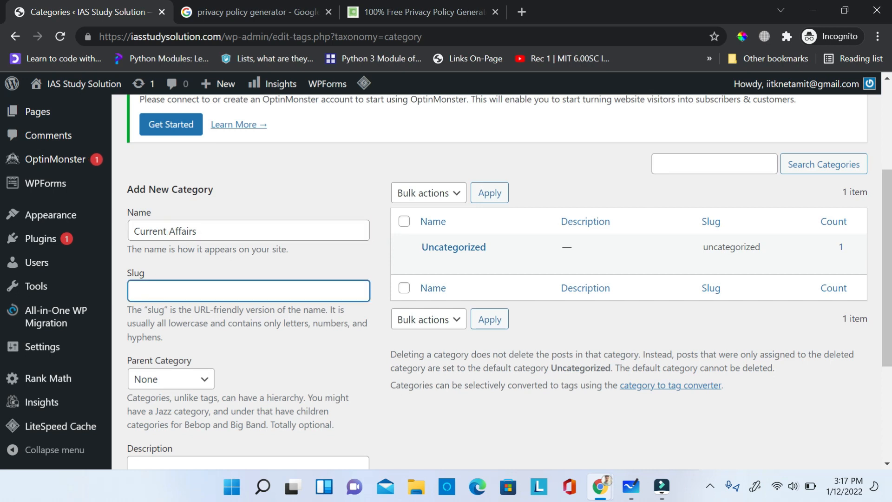
{"action": "type", "text": "current"}
{"action": "type", "text": "-affairs"}
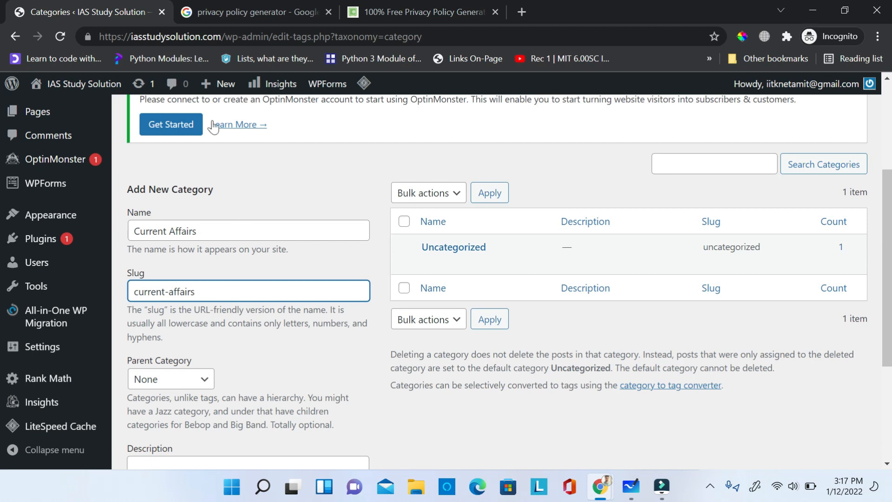
{"action": "left_click", "coordinate": [267, 37]}
{"action": "double_click", "coordinate": [268, 36]}
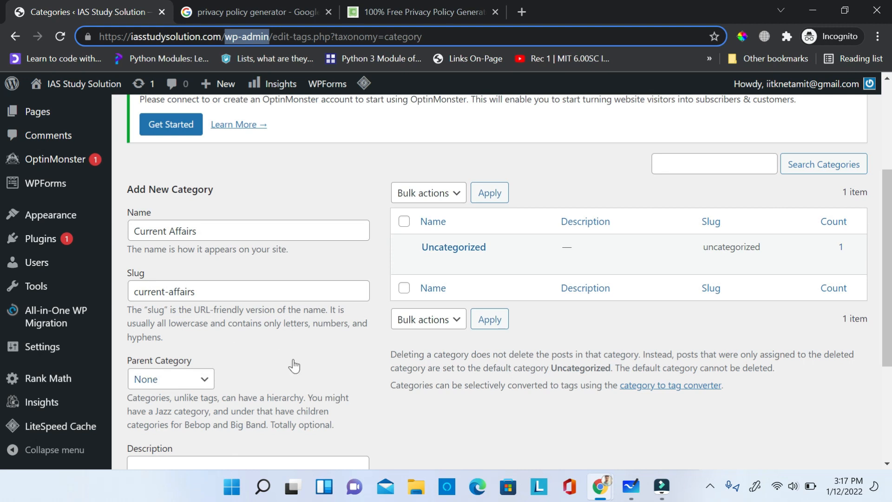
{"action": "left_click", "coordinate": [279, 292]}
Check which parent categories are available for the new category, leaving the selection at None.
{"action": "scroll", "coordinate": [233, 302], "scroll_direction": "down", "scroll_amount": 2}
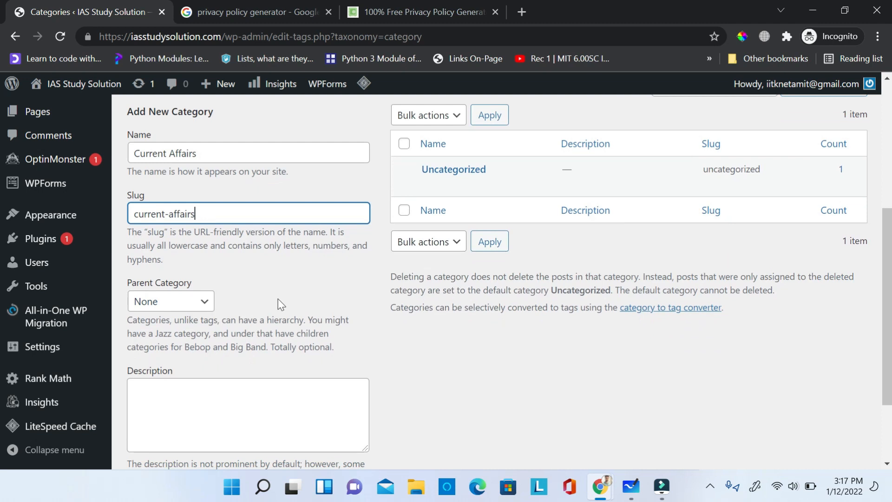
{"action": "left_click", "coordinate": [198, 305]}
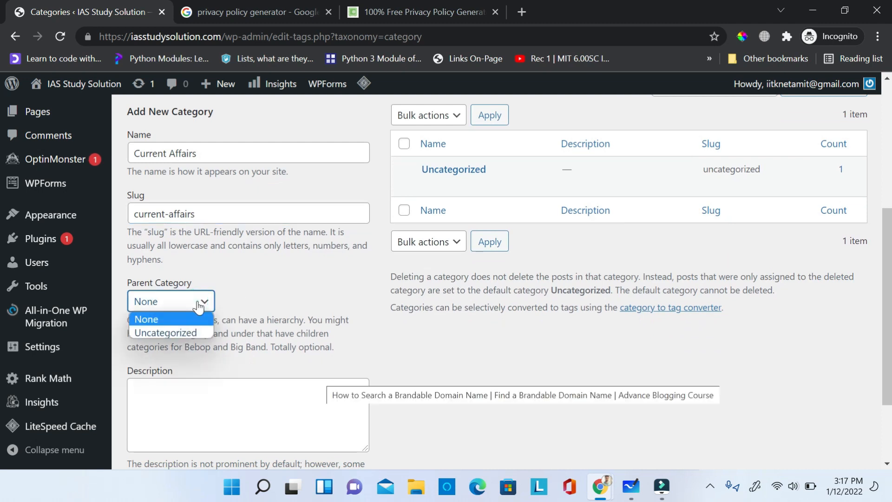
{"action": "left_click", "coordinate": [298, 285]}
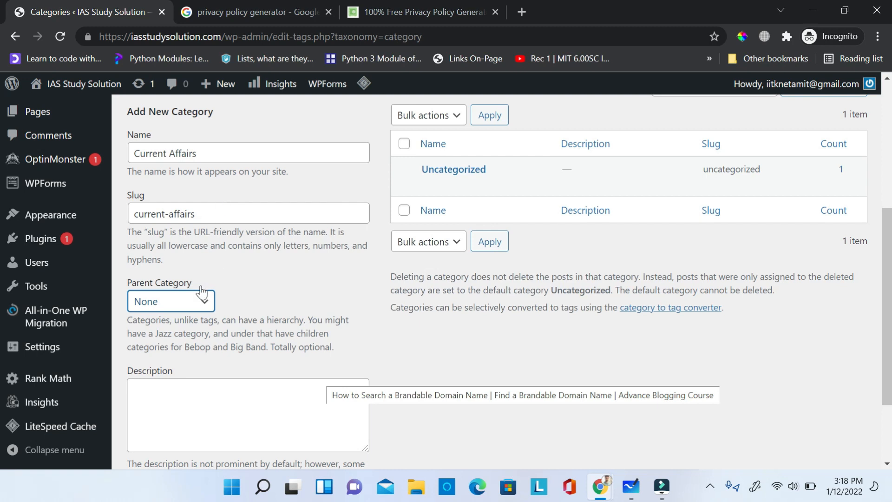
{"action": "left_click", "coordinate": [199, 303]}
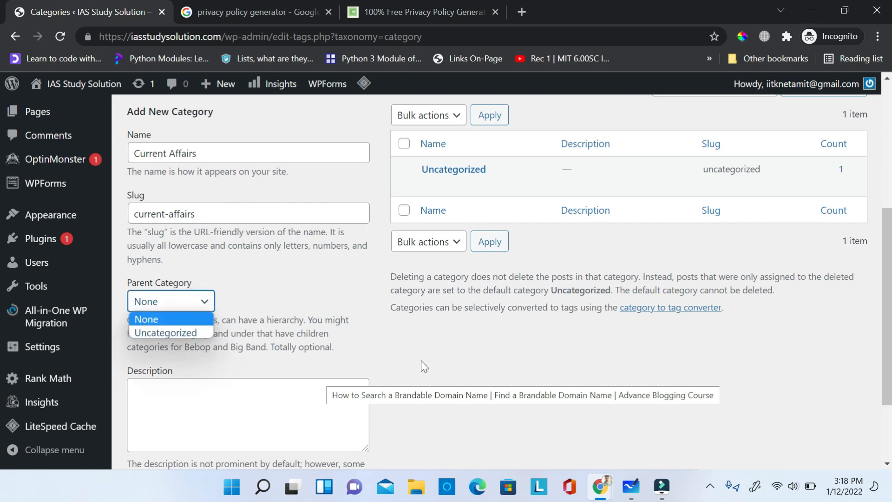
{"action": "left_click", "coordinate": [404, 332]}
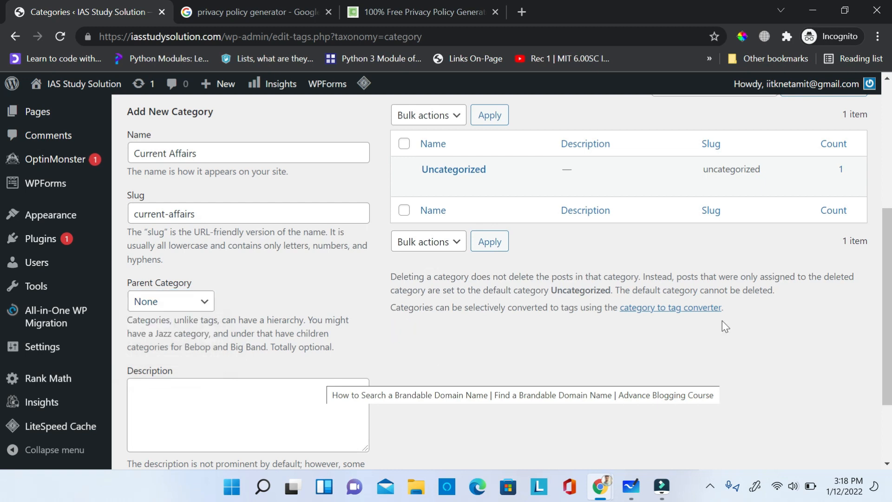
Add the Current Affairs category to the site with an empty description.
{"action": "scroll", "coordinate": [2, 319], "scroll_direction": "down", "scroll_amount": 2}
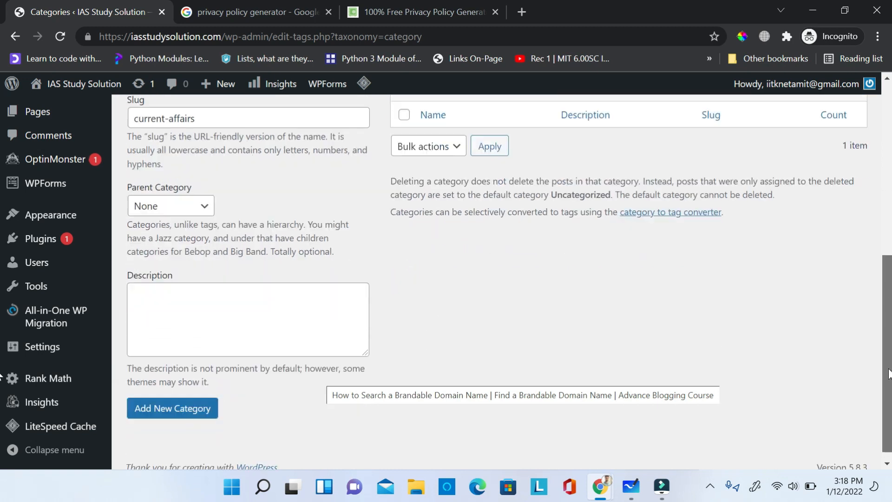
{"action": "scroll", "coordinate": [2, 278], "scroll_direction": "up", "scroll_amount": 5}
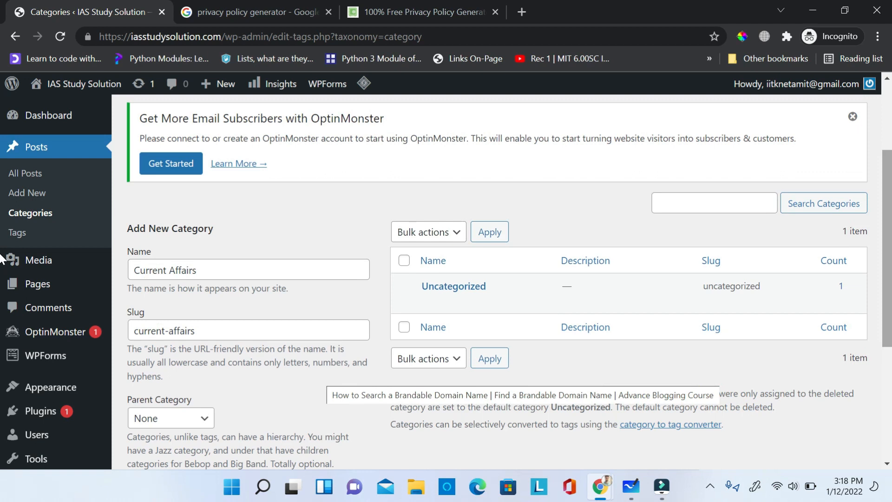
{"action": "scroll", "coordinate": [2, 257], "scroll_direction": "down", "scroll_amount": 4}
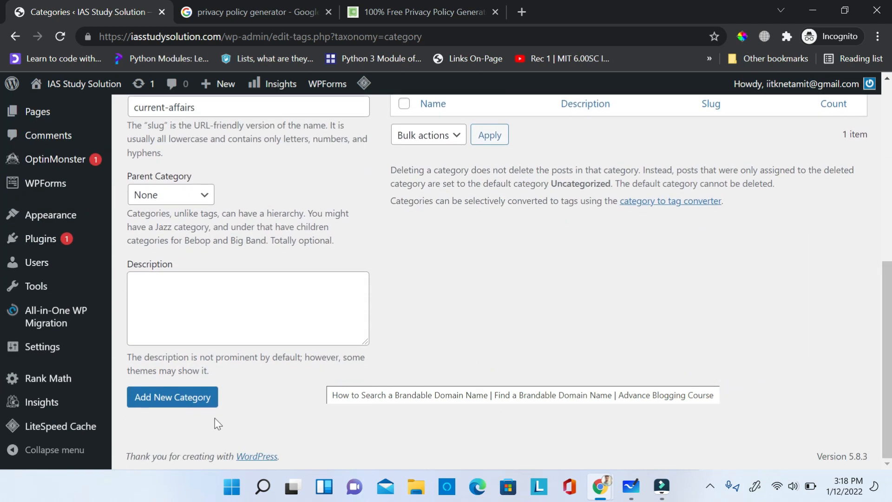
{"action": "left_click", "coordinate": [183, 403]}
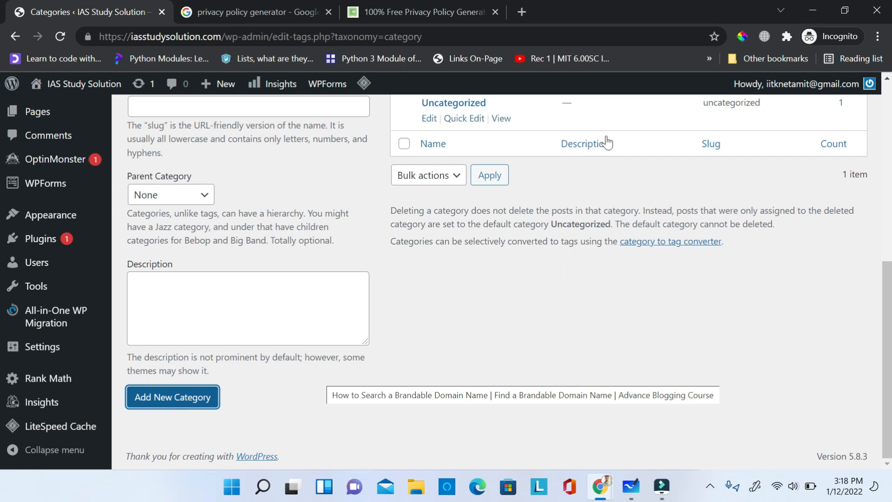
{"action": "scroll", "coordinate": [604, 363], "scroll_direction": "up", "scroll_amount": 5}
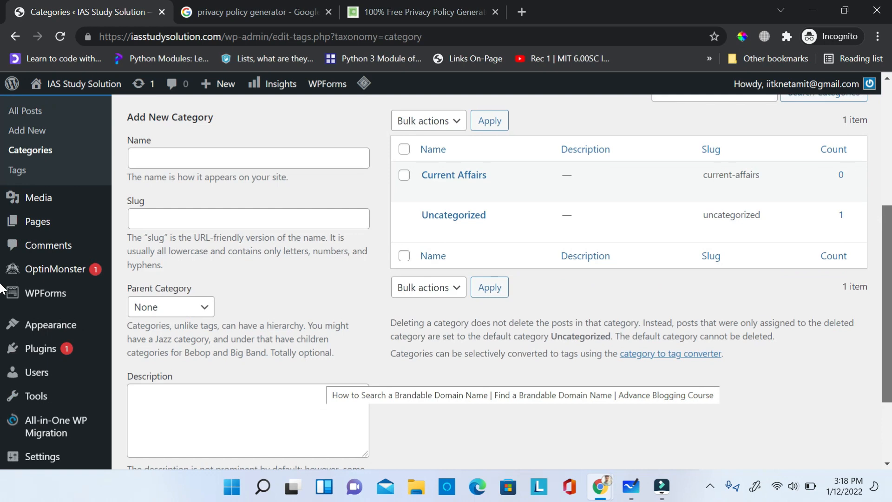
{"action": "mouse_move", "coordinate": [463, 286]}
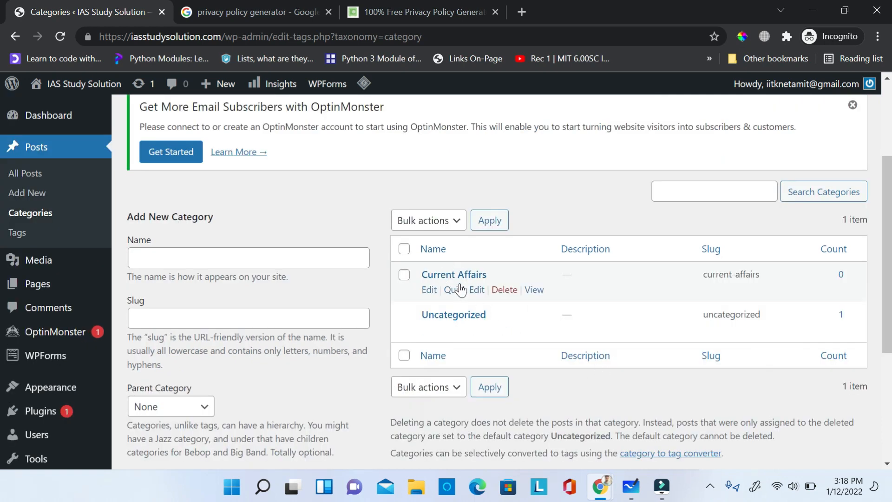
Add another category named "Polity" with the slug "polity" and no parent category.
{"action": "left_click", "coordinate": [185, 258]}
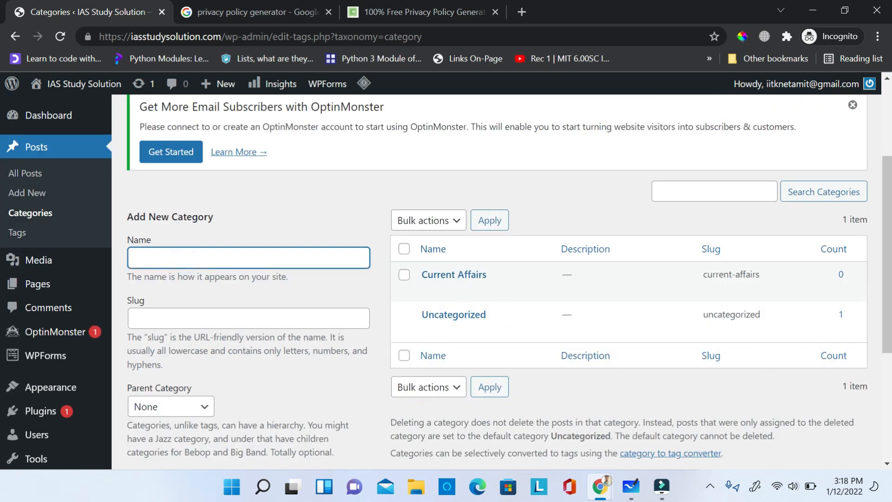
{"action": "type", "text": "Polity"}
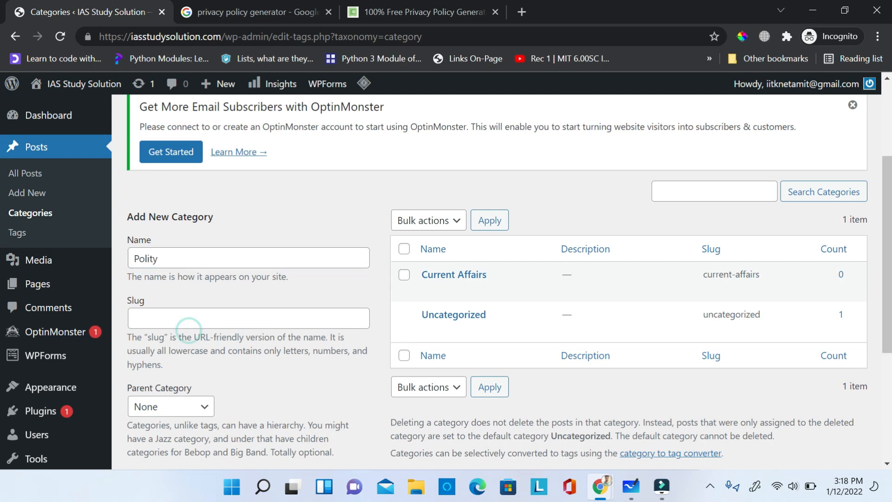
{"action": "left_click", "coordinate": [164, 319]}
{"action": "type", "text": "polity"}
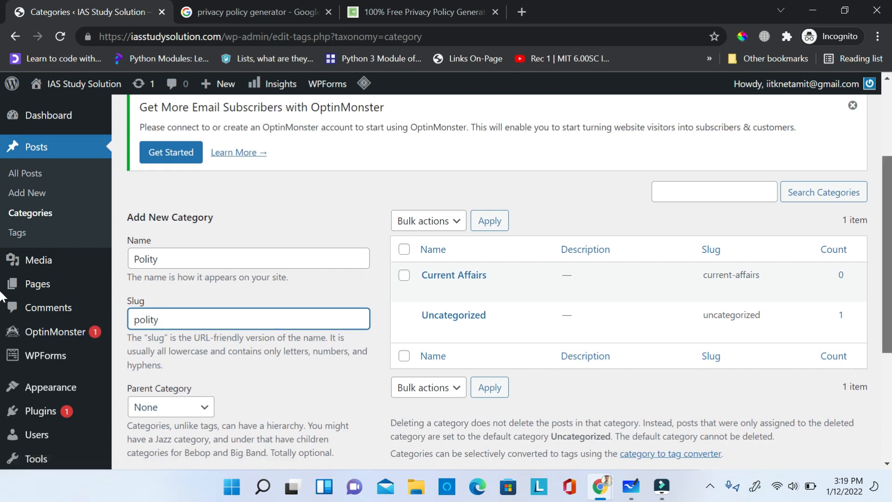
{"action": "scroll", "coordinate": [1, 295], "scroll_direction": "down", "scroll_amount": 4}
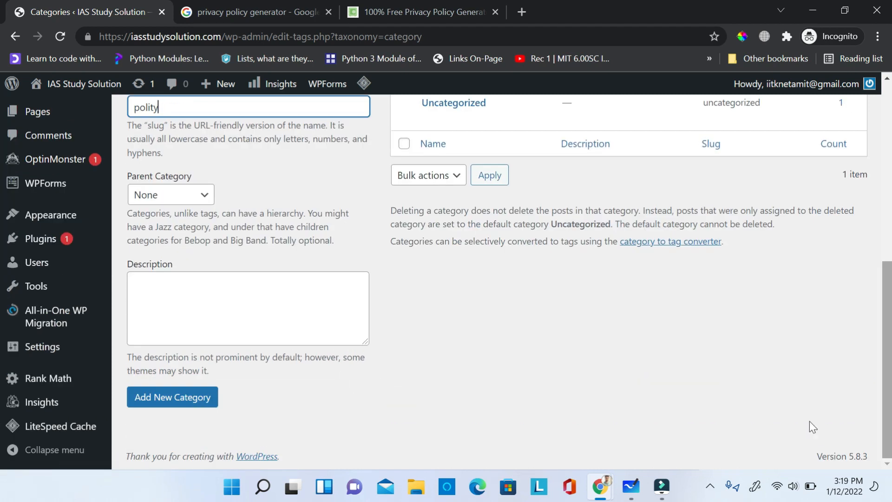
{"action": "left_click", "coordinate": [169, 400]}
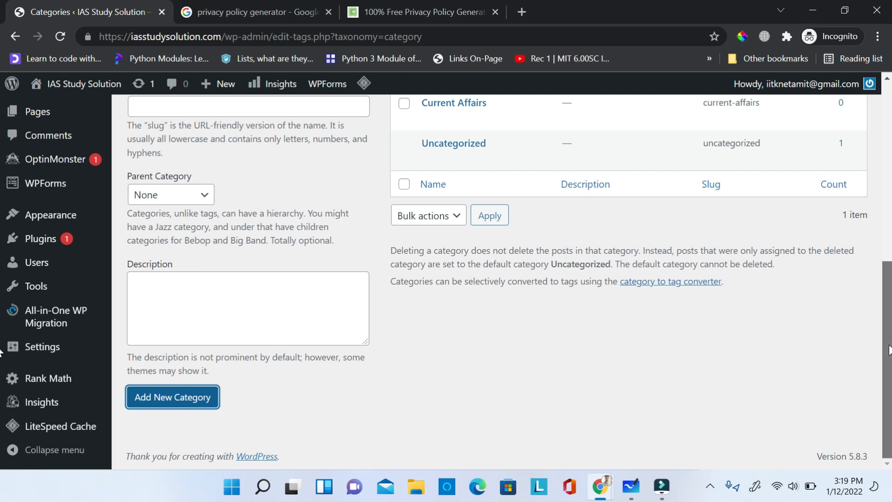
Review the category list and the bulk actions offered for it, without applying any.
{"action": "scroll", "coordinate": [1, 352], "scroll_direction": "up", "scroll_amount": 4}
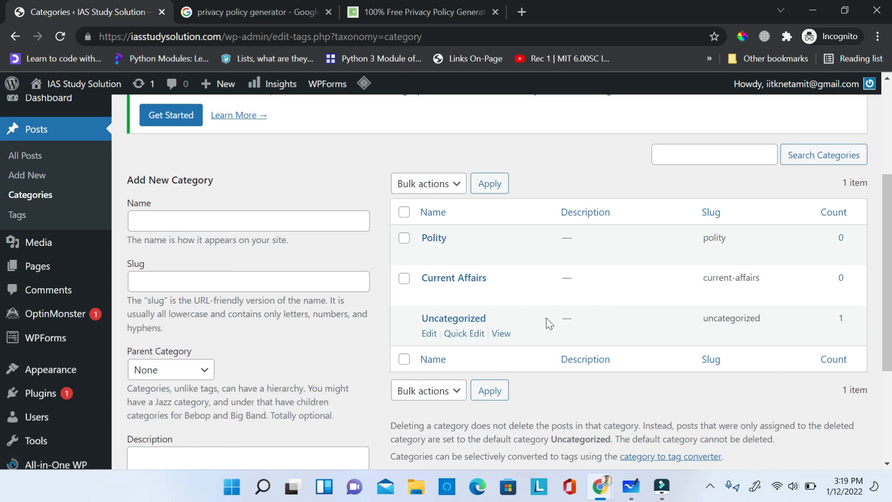
{"action": "left_click", "coordinate": [458, 184]}
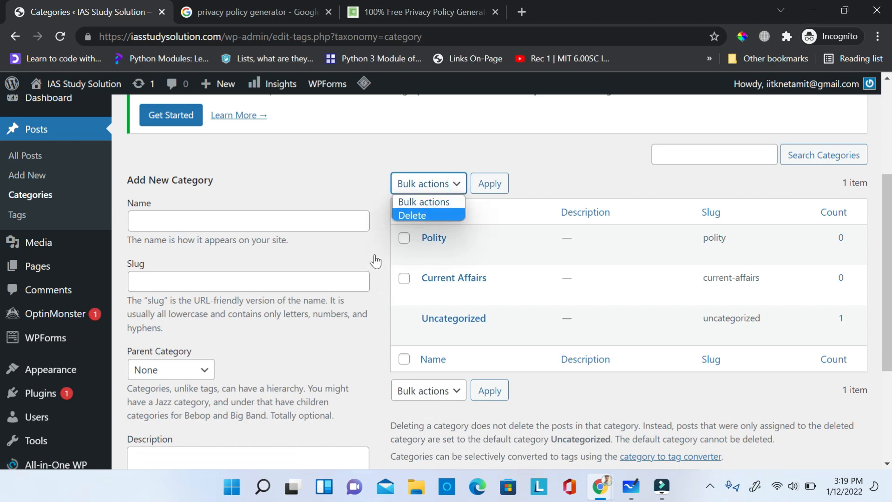
{"action": "left_click", "coordinate": [588, 163]}
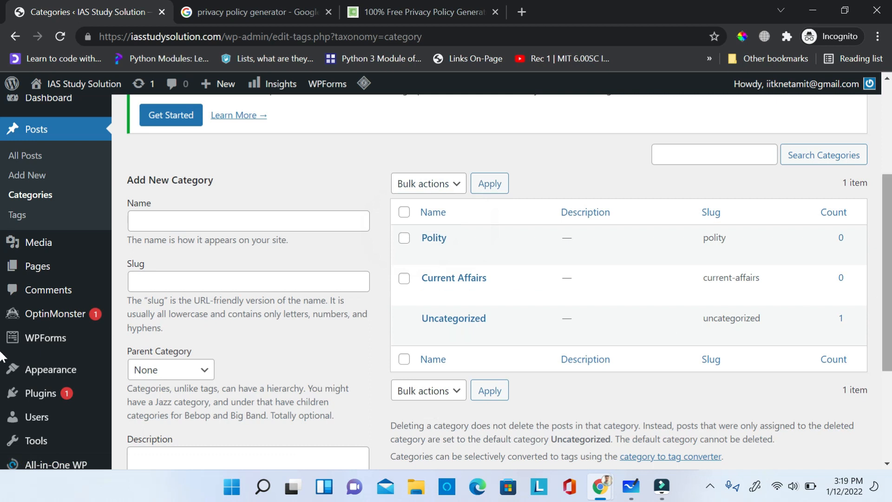
{"action": "left_click_drag", "start_coordinate": [888, 334], "coordinate": [889, 394]}
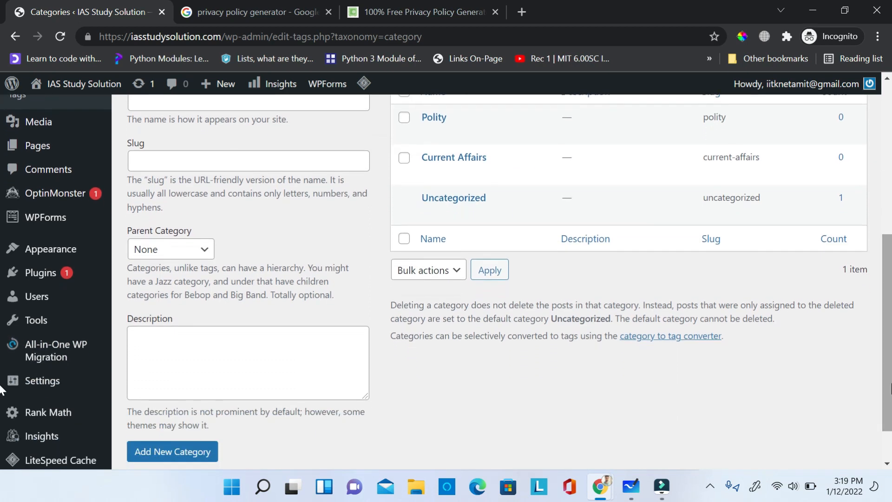
Open the management page for the site's navigation menus.
{"action": "scroll", "coordinate": [366, 328], "scroll_direction": "up", "scroll_amount": 4}
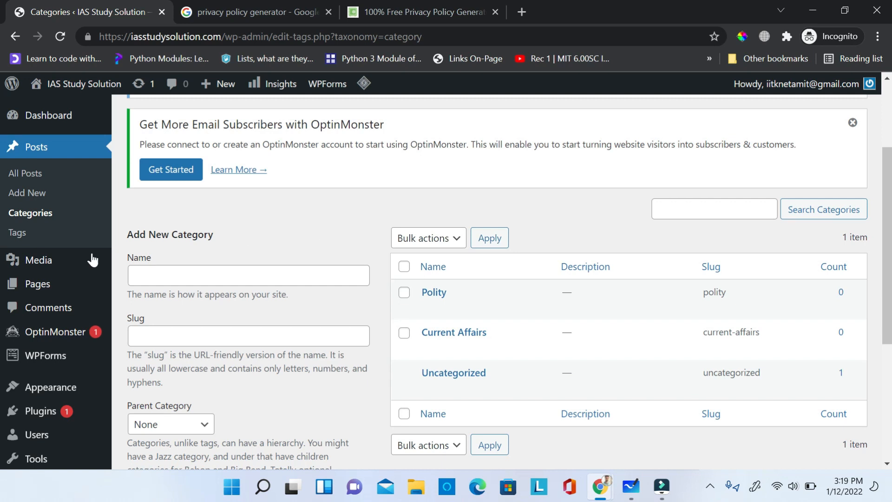
{"action": "scroll", "coordinate": [364, 235], "scroll_direction": "down", "scroll_amount": 4}
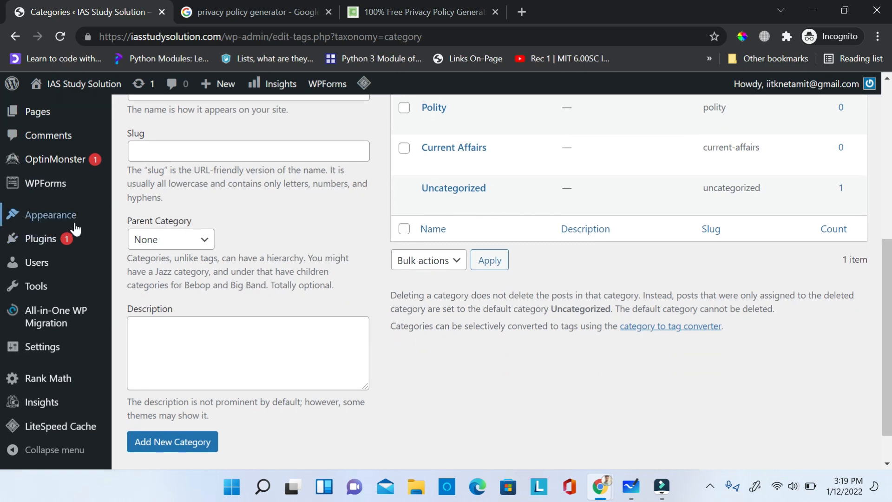
{"action": "mouse_move", "coordinate": [68, 219]}
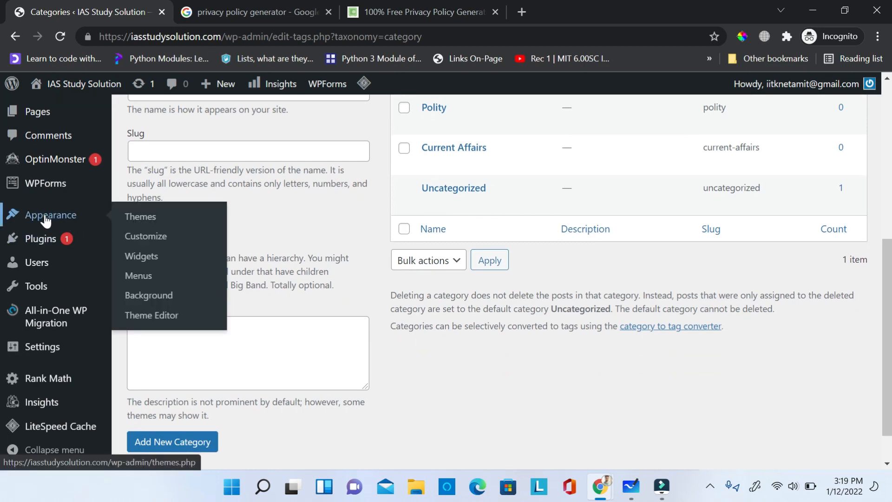
{"action": "left_click", "coordinate": [144, 281]}
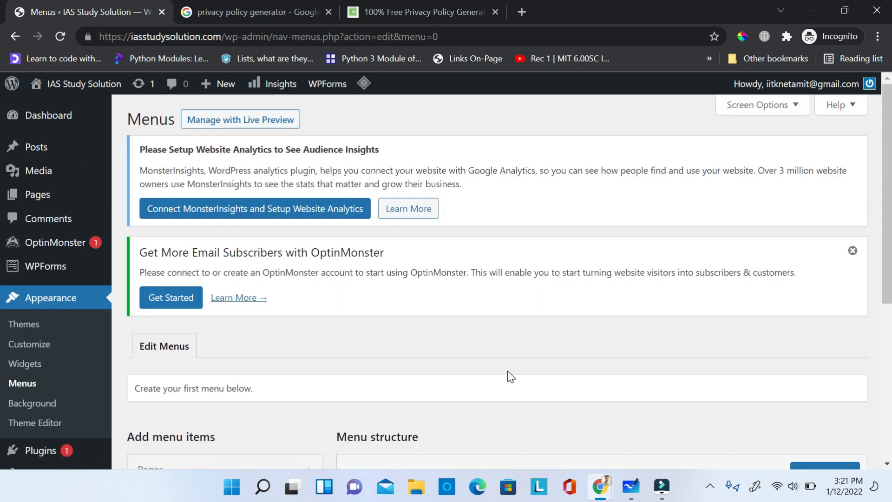
Create a menu named "Main Menu" and assign it to the Primary menu display location.
{"action": "scroll", "coordinate": [507, 374], "scroll_direction": "down", "scroll_amount": 3}
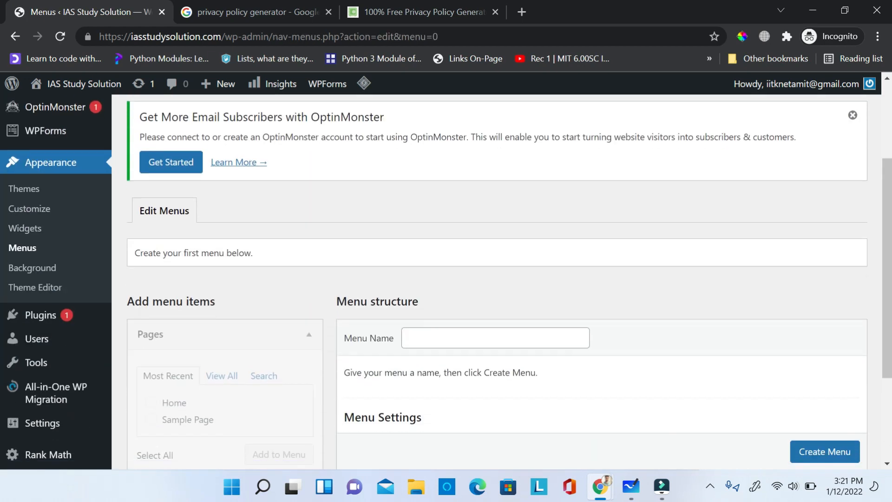
{"action": "scroll", "coordinate": [497, 279], "scroll_direction": "down", "scroll_amount": 3}
{"action": "scroll", "coordinate": [318, 353], "scroll_direction": "up", "scroll_amount": 2}
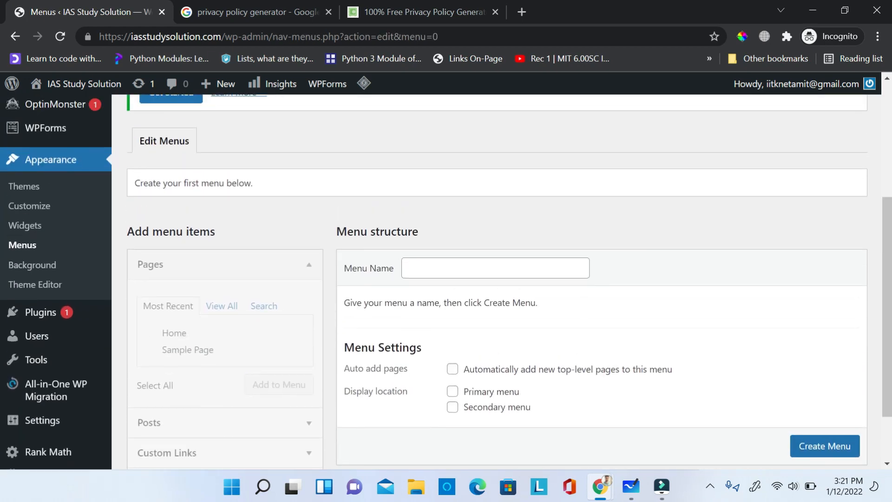
{"action": "scroll", "coordinate": [318, 353], "scroll_direction": "down", "scroll_amount": 1}
{"action": "scroll", "coordinate": [318, 353], "scroll_direction": "up", "scroll_amount": 1}
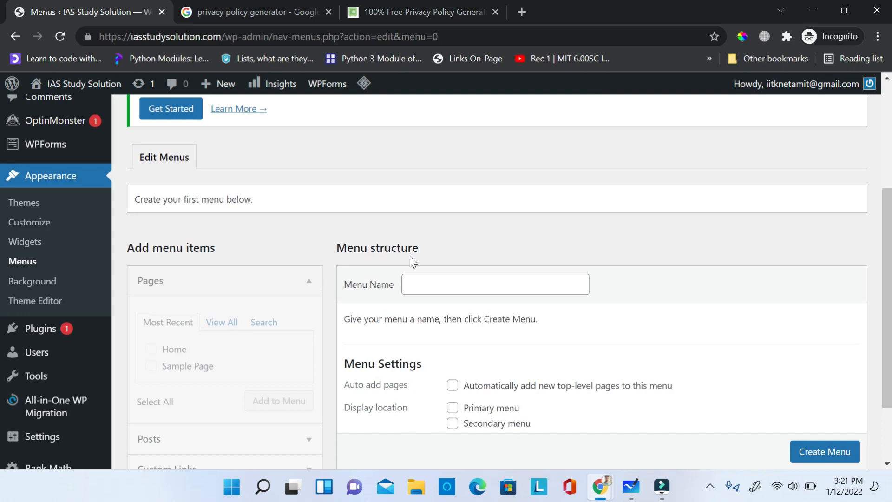
{"action": "left_click", "coordinate": [430, 284]}
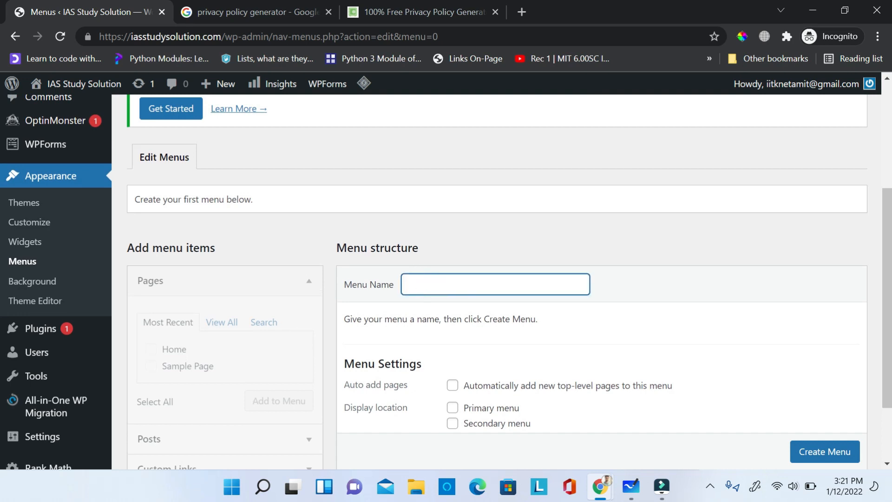
{"action": "scroll", "coordinate": [468, 225], "scroll_direction": "down", "scroll_amount": 1}
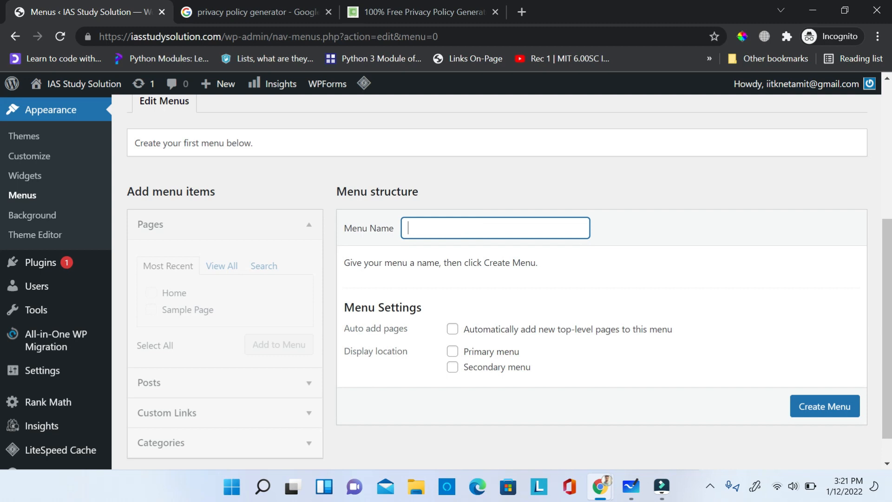
{"action": "type", "text": "MAi"}
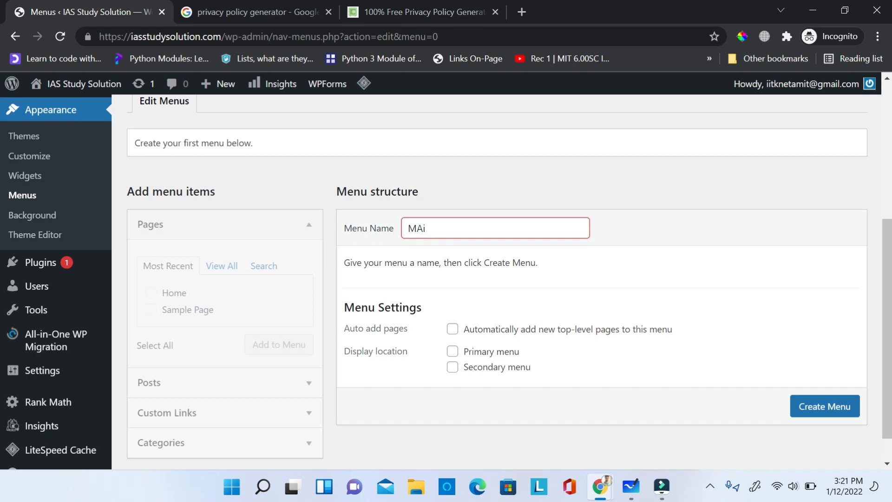
{"action": "key", "text": "BackSpace"}
{"action": "type", "text": "ain Menu"}
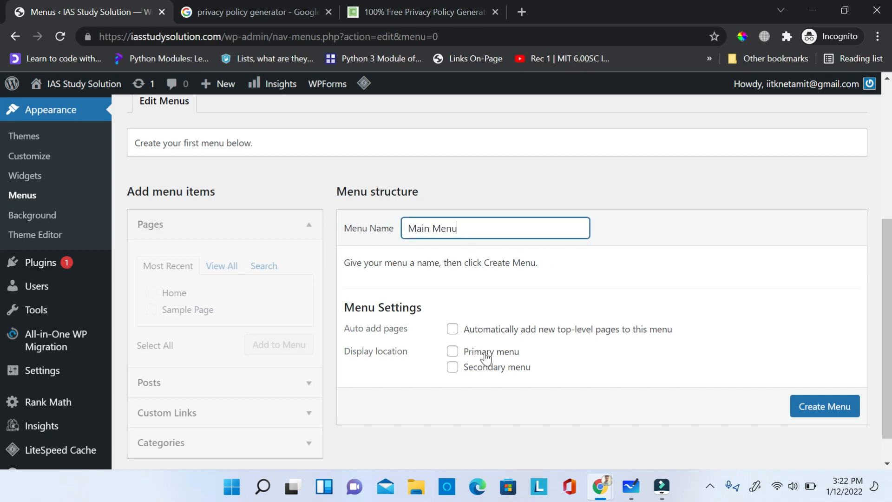
{"action": "left_click", "coordinate": [453, 353]}
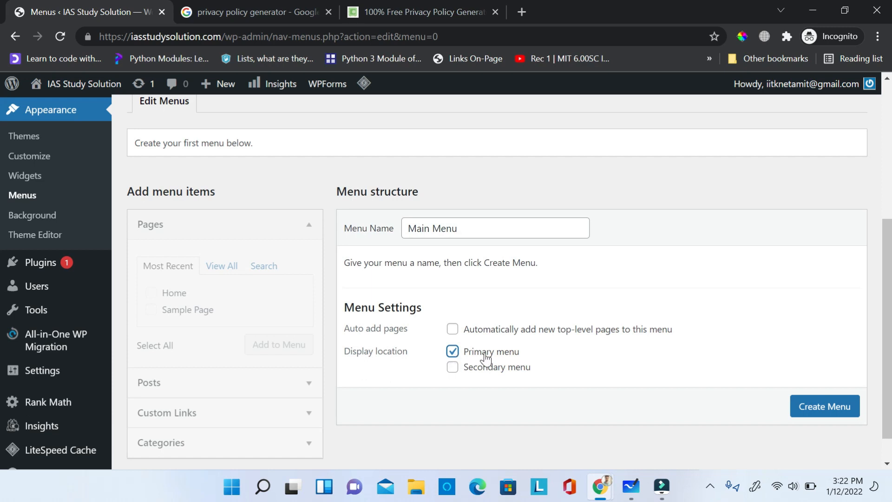
{"action": "left_click", "coordinate": [834, 411]}
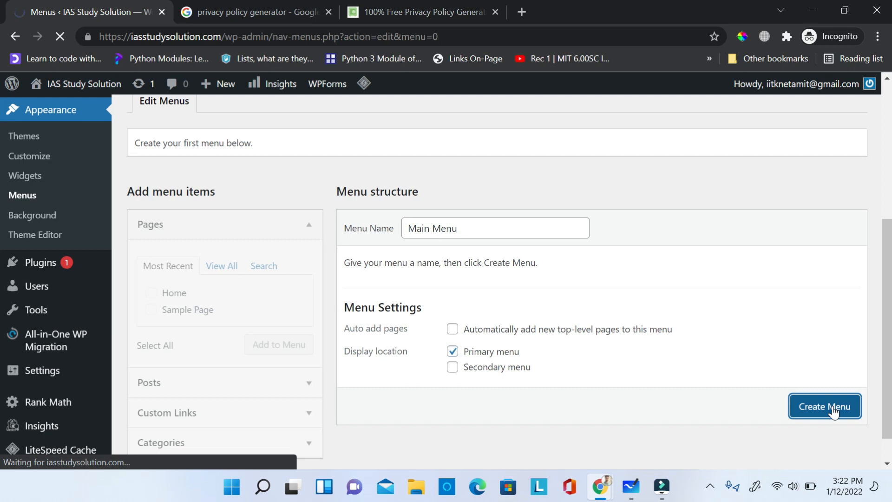
Examine which pages, posts and custom link fields are offered as items for Main Menu, without adding any.
{"action": "scroll", "coordinate": [612, 398], "scroll_direction": "down", "scroll_amount": 1}
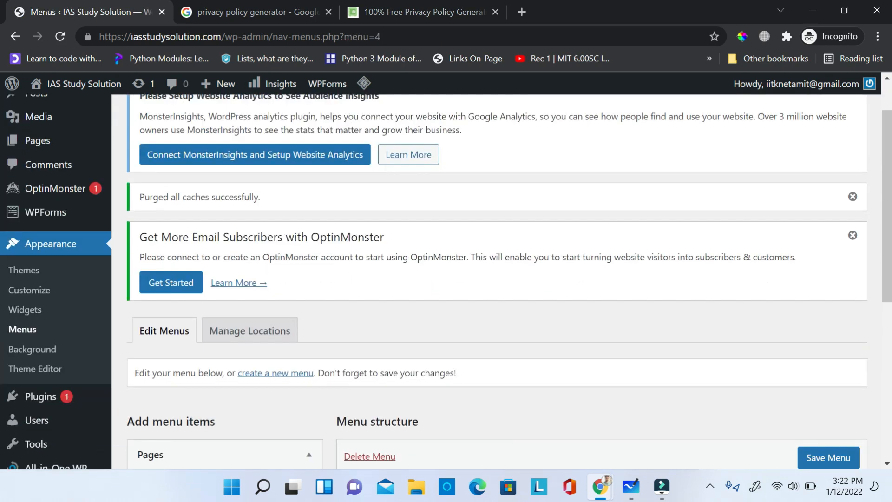
{"action": "scroll", "coordinate": [395, 272], "scroll_direction": "down", "scroll_amount": 6}
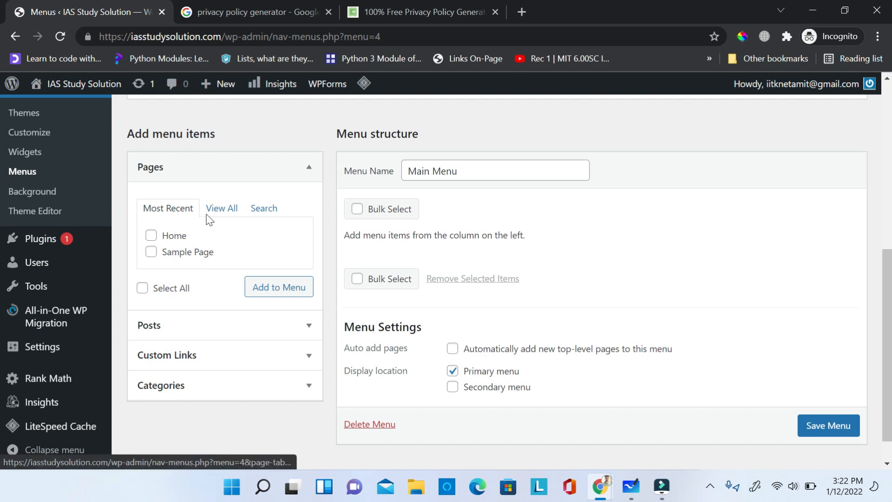
{"action": "left_click", "coordinate": [220, 211]}
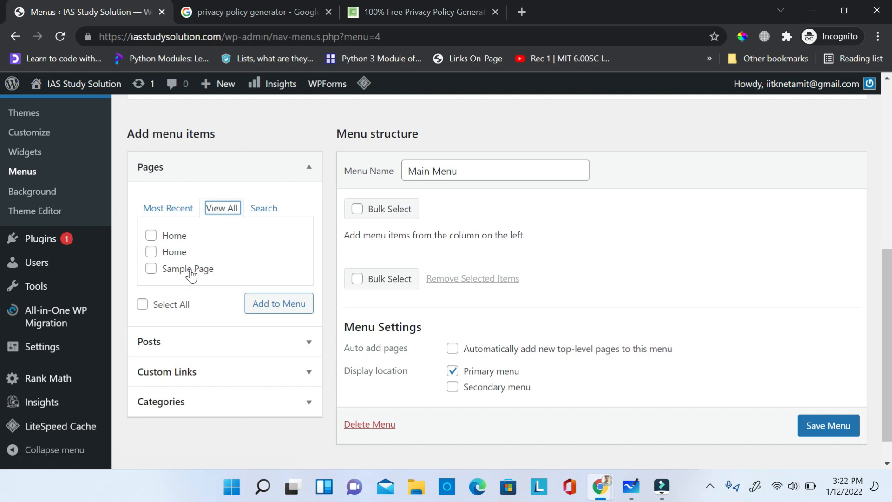
{"action": "left_click", "coordinate": [269, 211]}
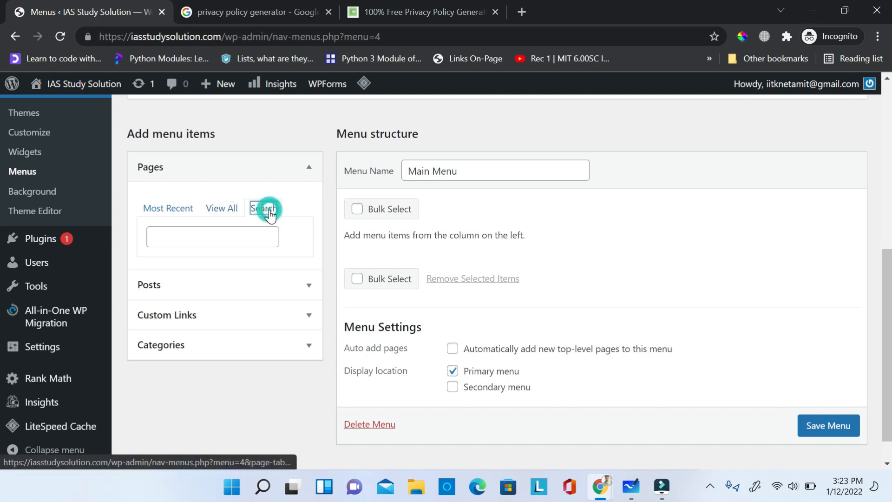
{"action": "left_click", "coordinate": [161, 208]}
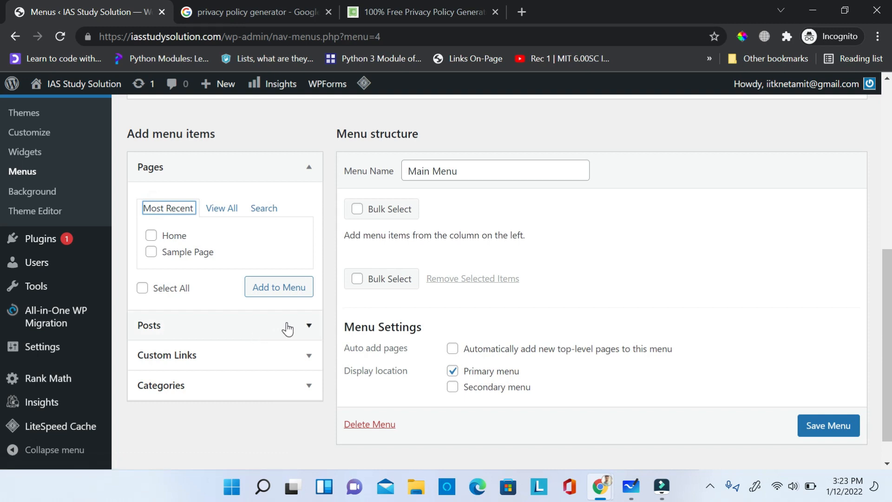
{"action": "left_click", "coordinate": [287, 329]}
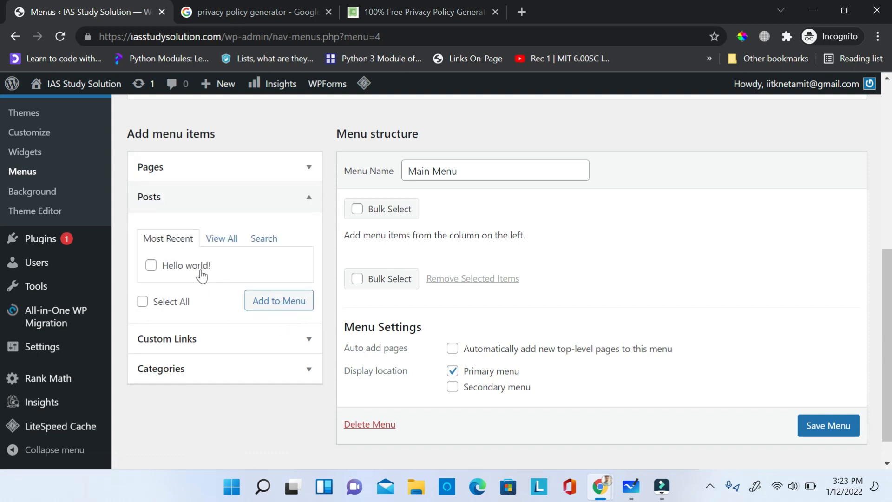
{"action": "left_click", "coordinate": [298, 343]}
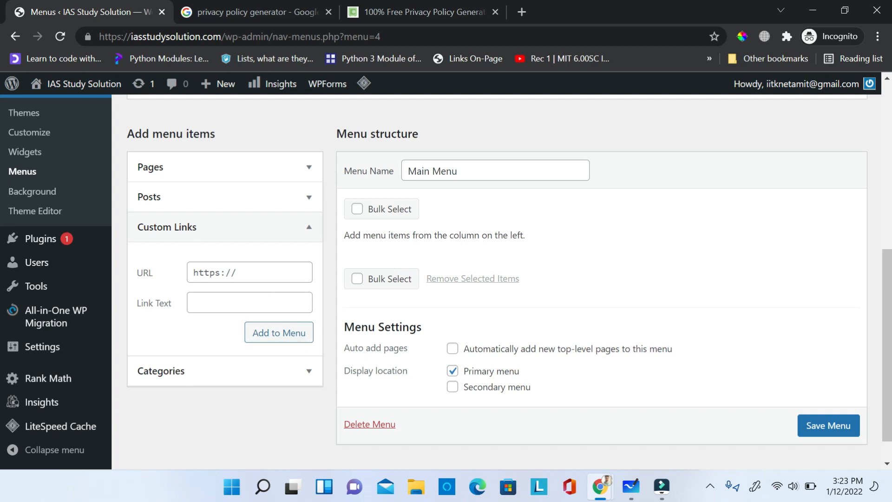
{"action": "left_click", "coordinate": [253, 272]}
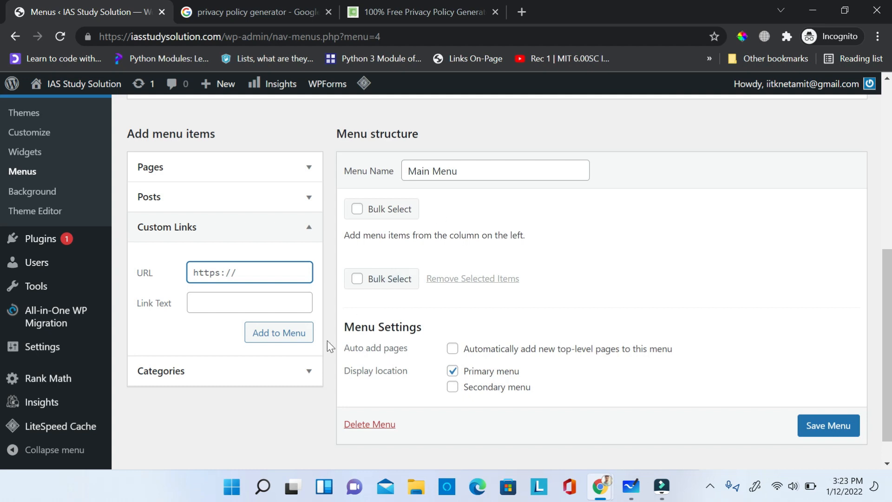
Add the Current Affairs and Polity categories as items to Main Menu.
{"action": "left_click", "coordinate": [304, 373]}
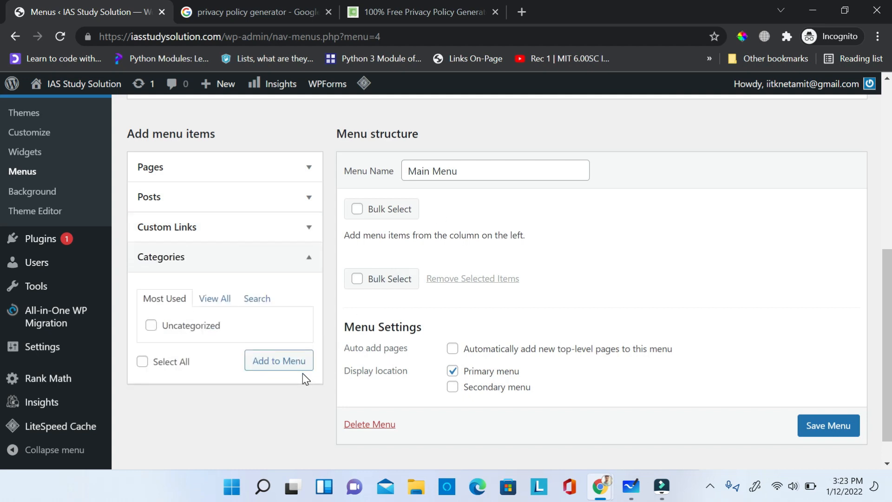
{"action": "left_click", "coordinate": [217, 300]}
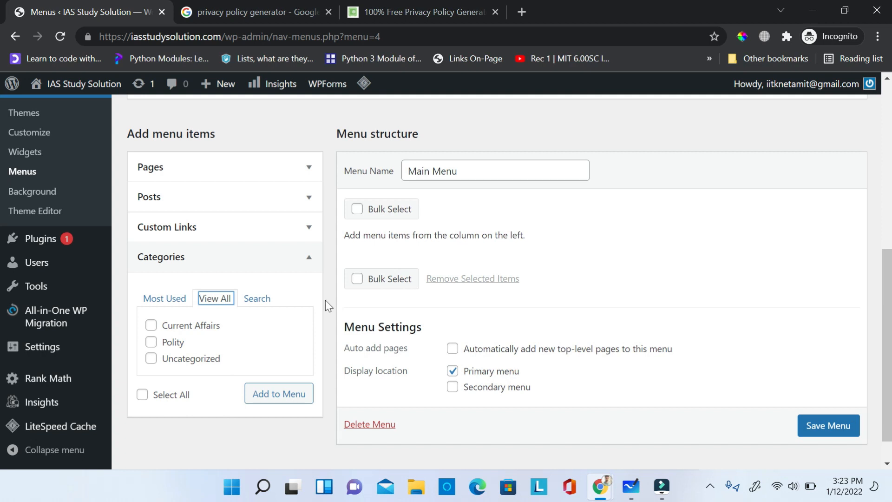
{"action": "left_click", "coordinate": [151, 325]}
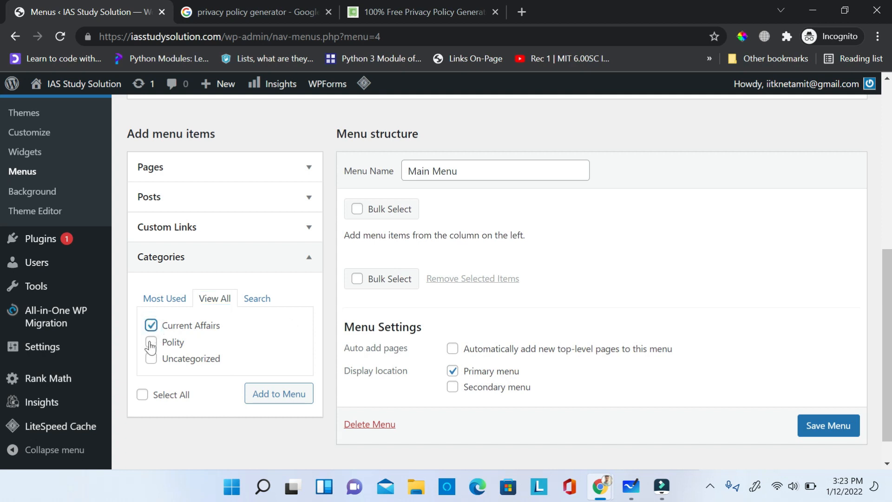
{"action": "left_click", "coordinate": [151, 343]}
{"action": "left_click", "coordinate": [279, 401]}
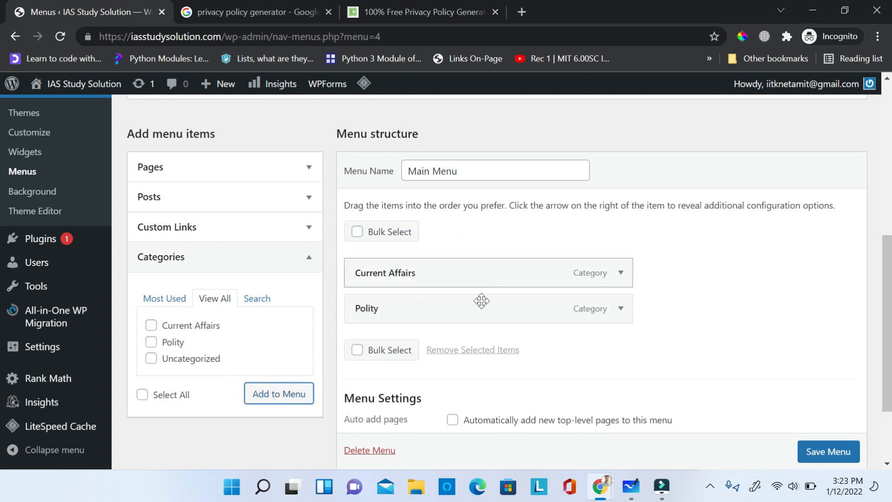
Add the Sample Page as an item to Main Menu.
{"action": "left_click", "coordinate": [305, 167]}
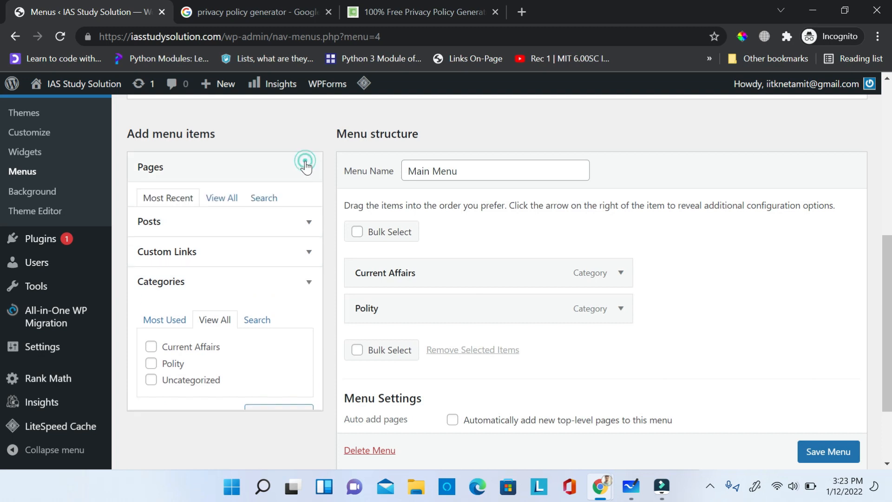
{"action": "left_click", "coordinate": [173, 256]}
{"action": "left_click", "coordinate": [268, 288]}
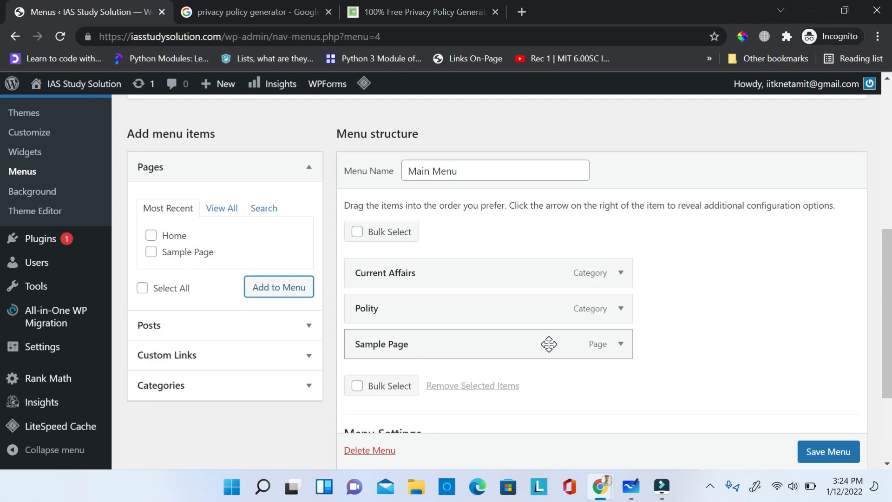
Remove the Sample Page item from Main Menu.
{"action": "left_click", "coordinate": [621, 344]}
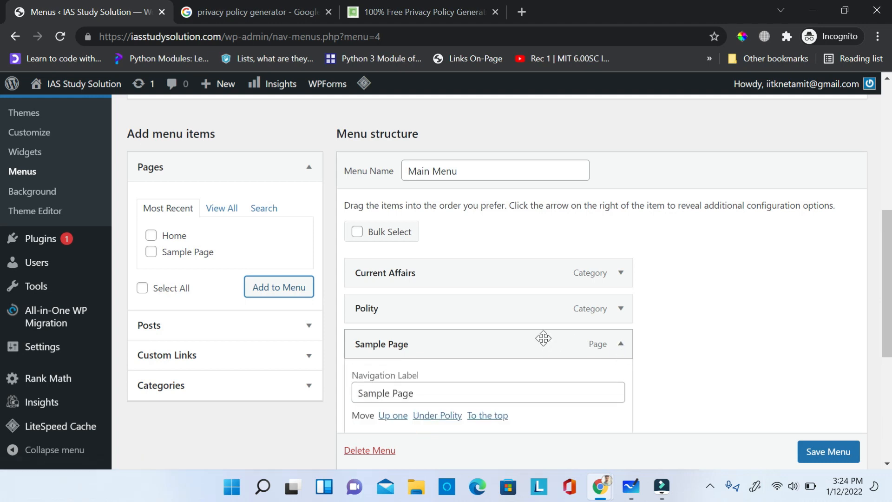
{"action": "left_click_drag", "start_coordinate": [887, 299], "coordinate": [888, 349]}
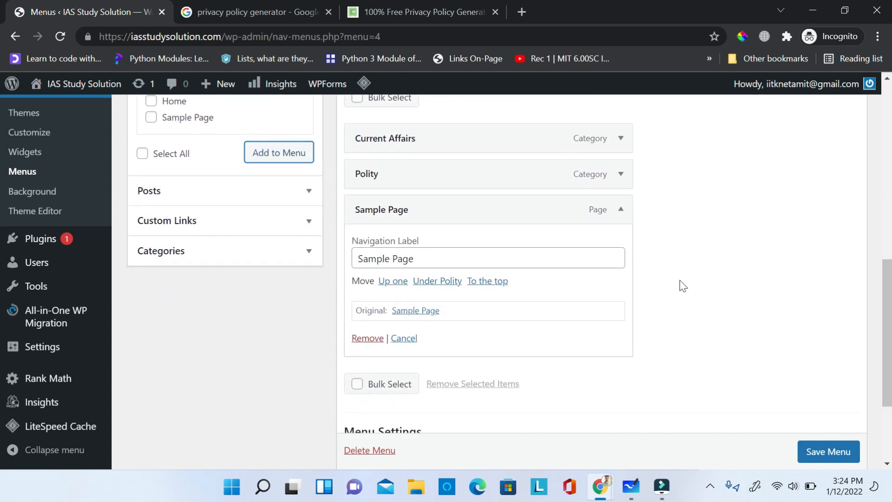
{"action": "left_click", "coordinate": [366, 340]}
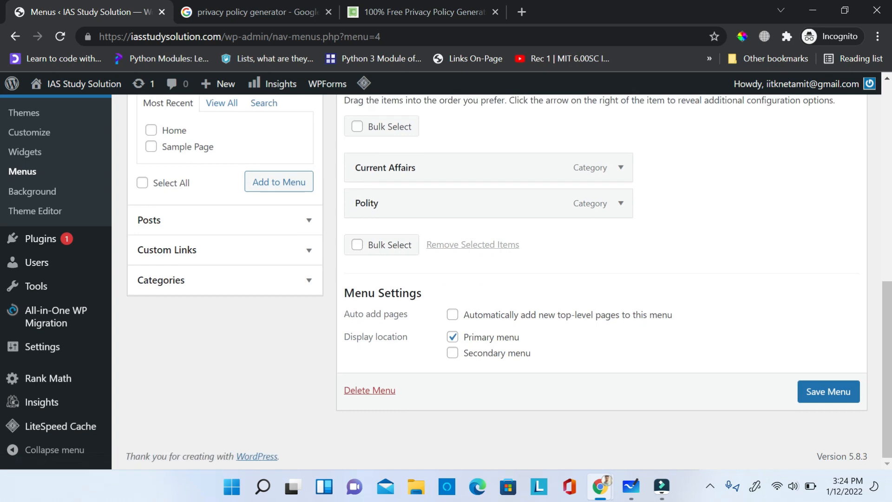
Nest Polity as a sub item under Current Affairs and return it to the top level of the menu.
{"action": "left_click_drag", "start_coordinate": [886, 310], "coordinate": [886, 281]}
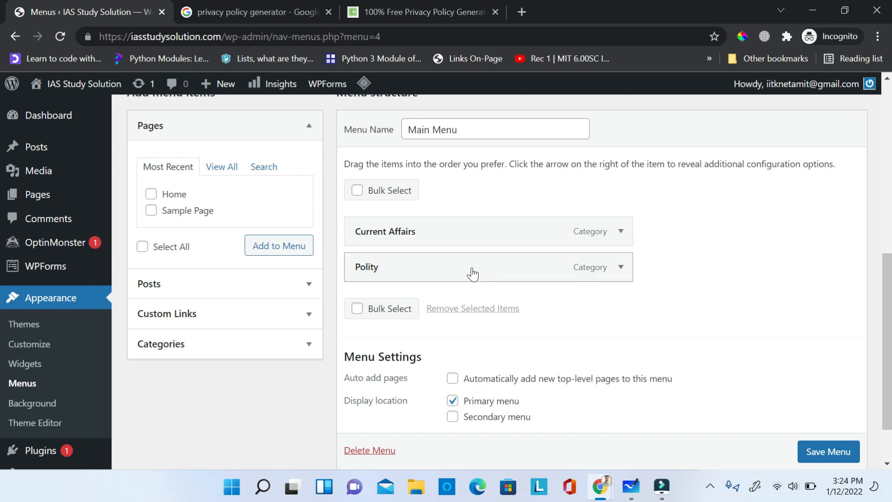
{"action": "left_click_drag", "start_coordinate": [486, 279], "coordinate": [530, 270]}
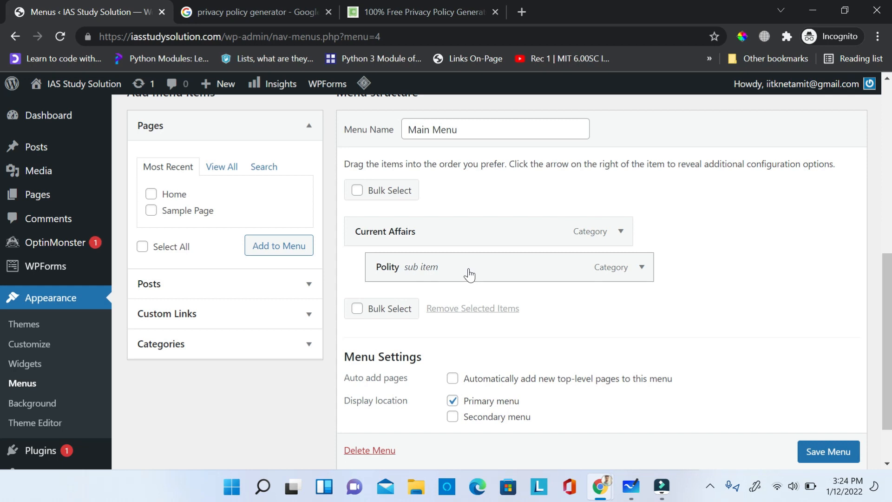
{"action": "left_click_drag", "start_coordinate": [469, 274], "coordinate": [446, 272]}
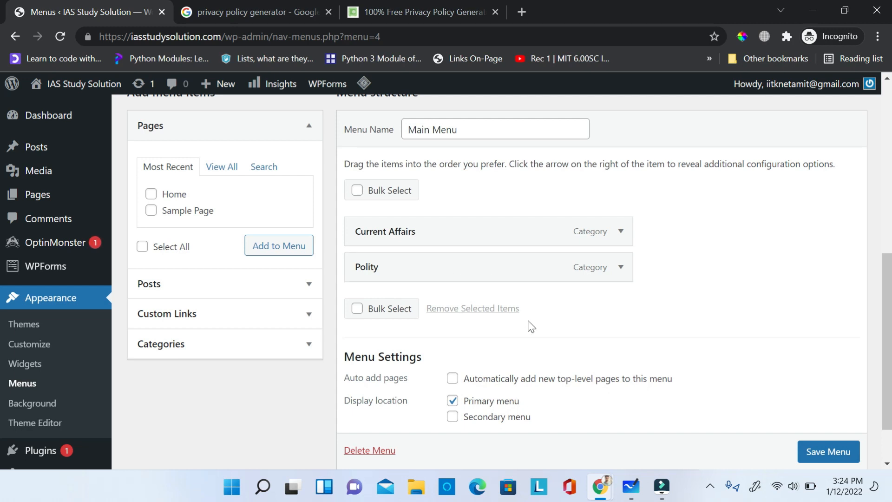
Save Main Menu with Current Affairs and Polity as top-level items.
{"action": "left_click", "coordinate": [814, 450]}
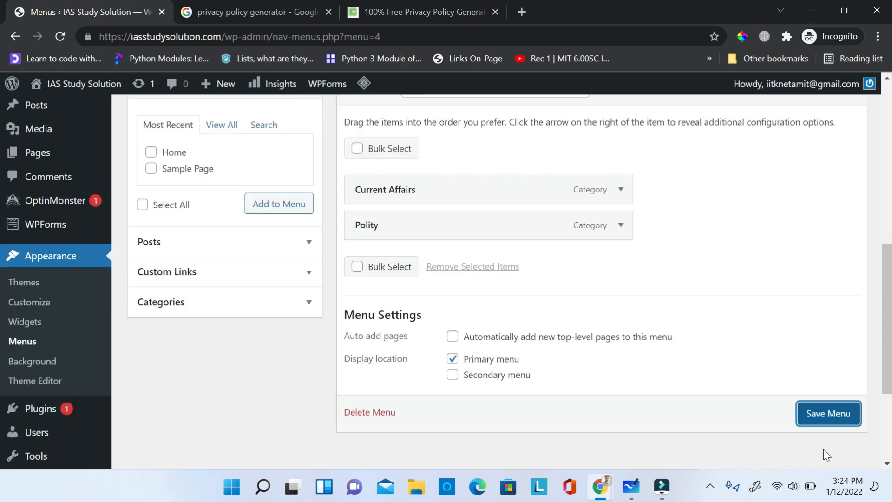
{"action": "left_click", "coordinate": [836, 422]}
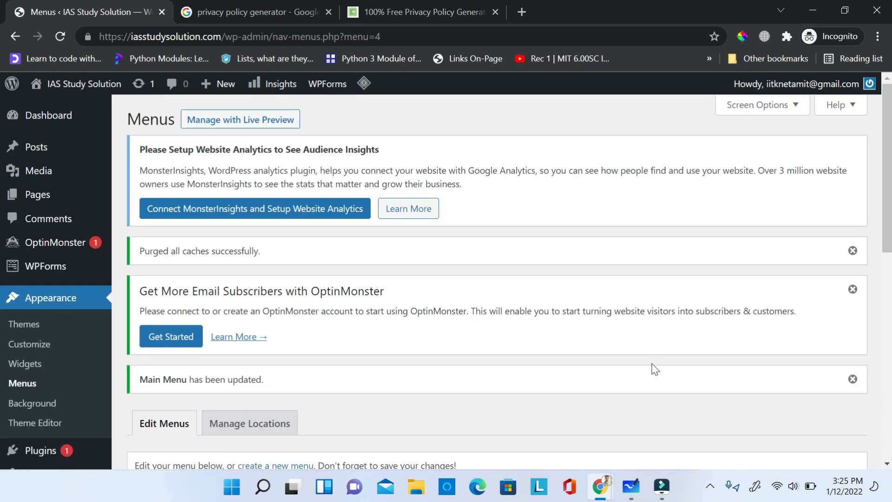
Create a new menu named Footer Menu.
{"action": "scroll", "coordinate": [2, 256], "scroll_direction": "down", "scroll_amount": 5}
{"action": "scroll", "coordinate": [1, 255], "scroll_direction": "down", "scroll_amount": 5}
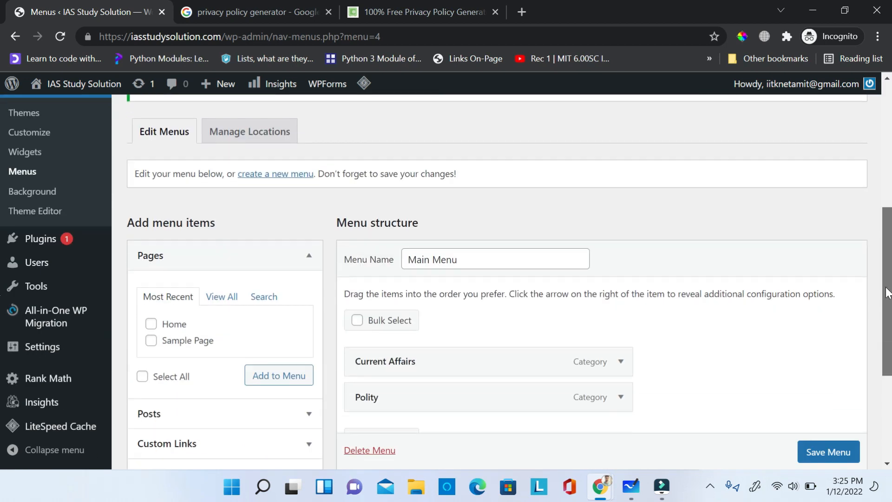
{"action": "scroll", "coordinate": [2, 266], "scroll_direction": "up", "scroll_amount": 4}
{"action": "scroll", "coordinate": [1, 266], "scroll_direction": "up", "scroll_amount": 4}
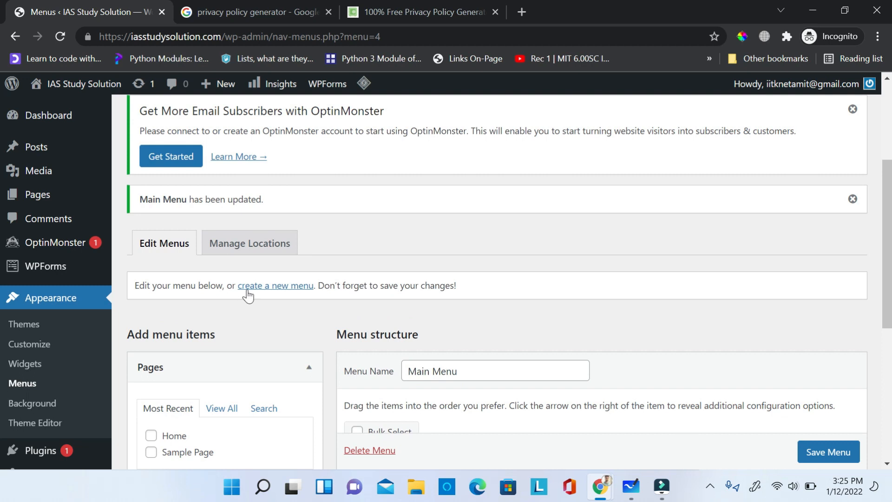
{"action": "left_click", "coordinate": [280, 288]}
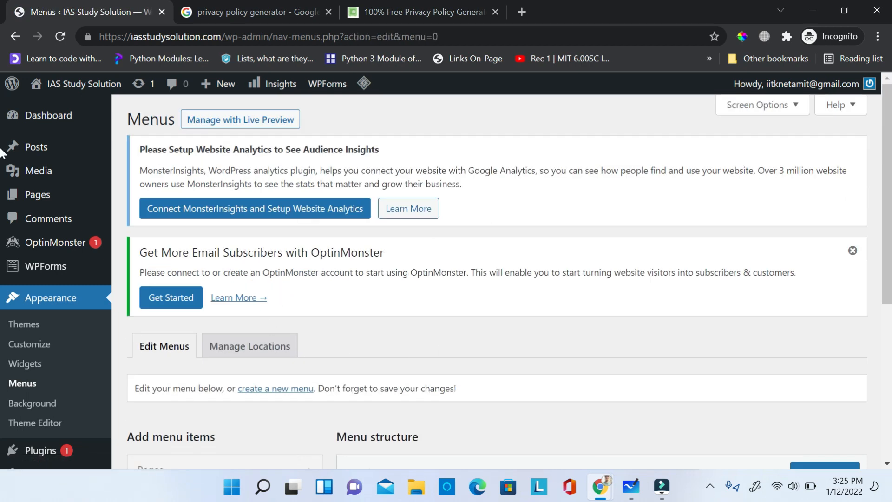
{"action": "scroll", "coordinate": [1, 297], "scroll_direction": "down", "scroll_amount": 5}
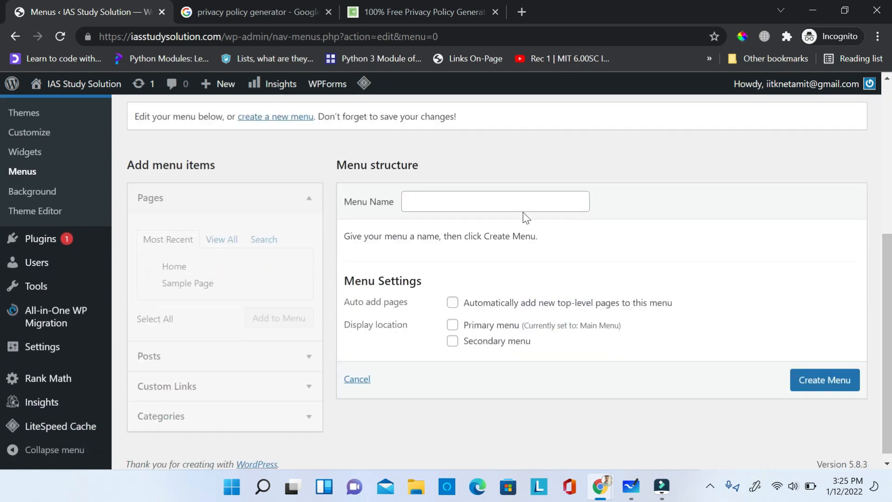
{"action": "left_click", "coordinate": [455, 205]}
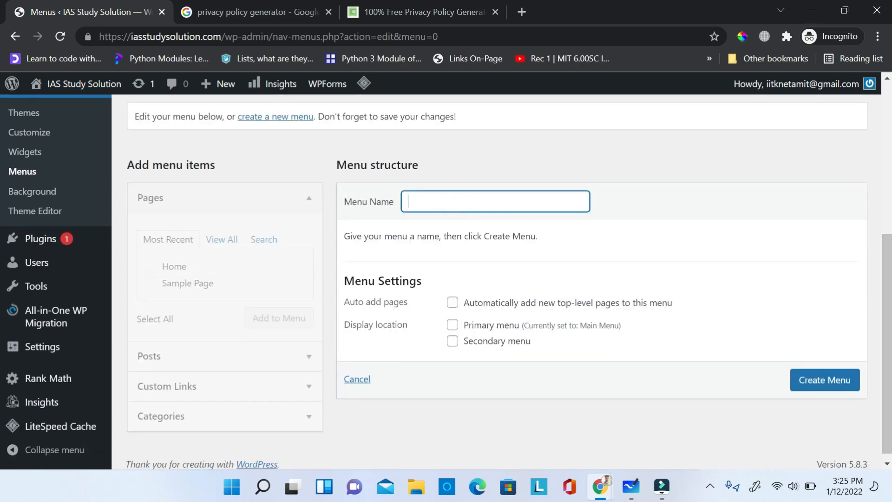
{"action": "type", "text": "Footer Menu"}
{"action": "left_click", "coordinate": [824, 388]}
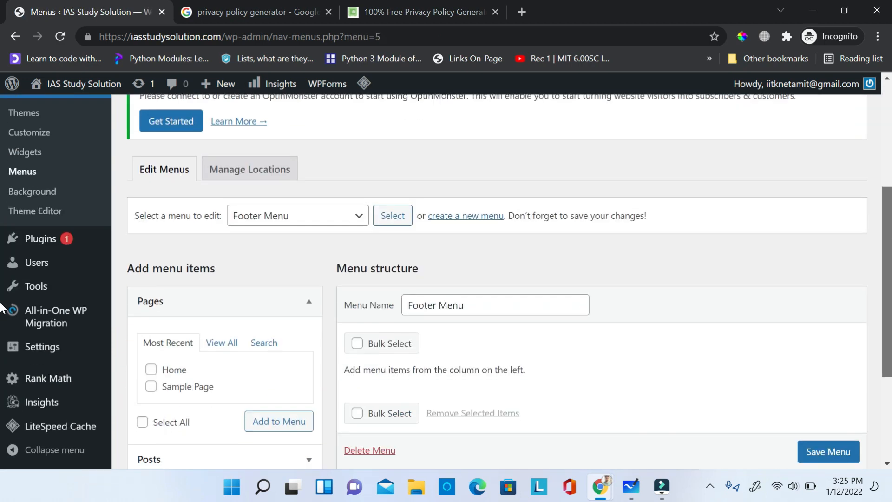
Look over the new Footer Menu's settings and open the site's list of all pages.
{"action": "scroll", "coordinate": [2, 309], "scroll_direction": "down", "scroll_amount": 2}
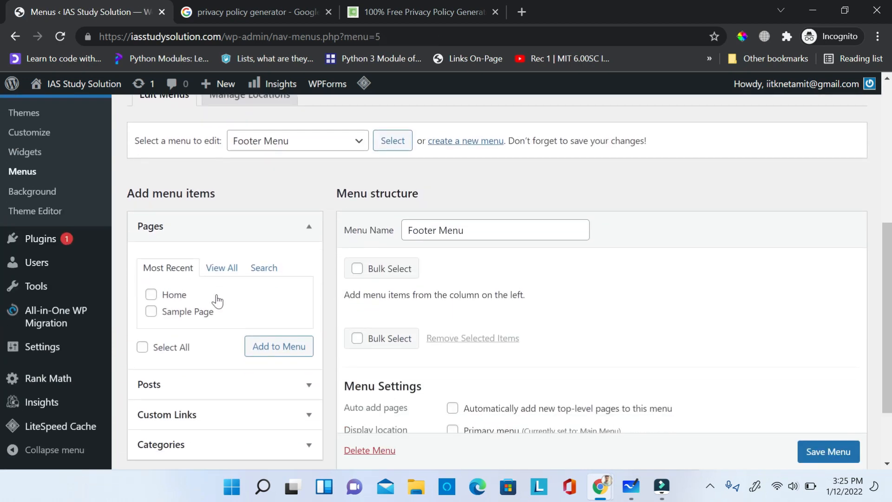
{"action": "scroll", "coordinate": [2, 316], "scroll_direction": "down", "scroll_amount": 2}
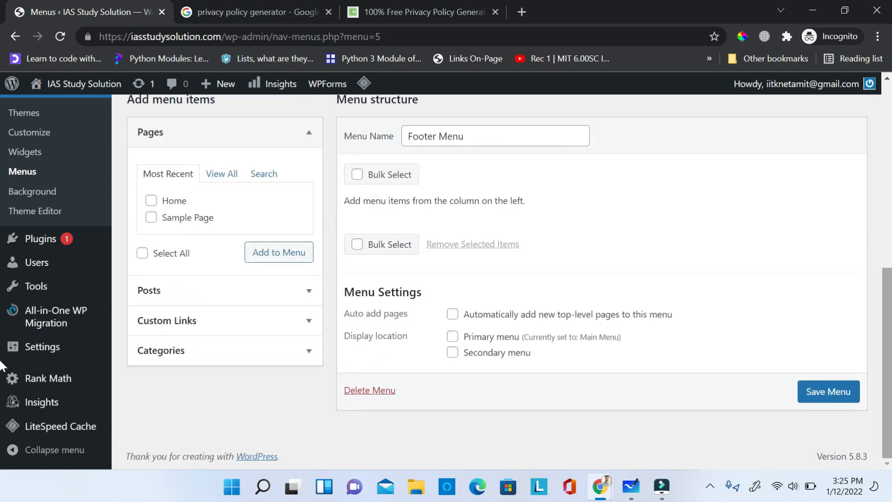
{"action": "scroll", "coordinate": [1, 377], "scroll_direction": "up", "scroll_amount": 5}
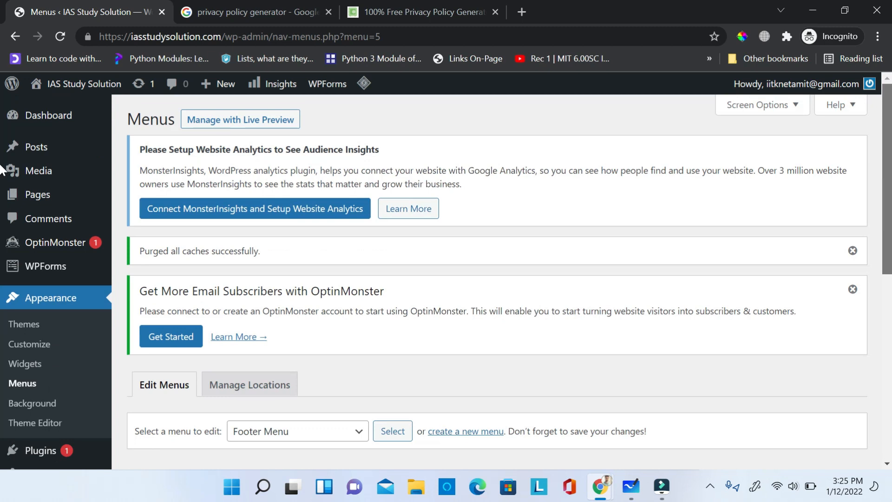
{"action": "left_click", "coordinate": [46, 199]}
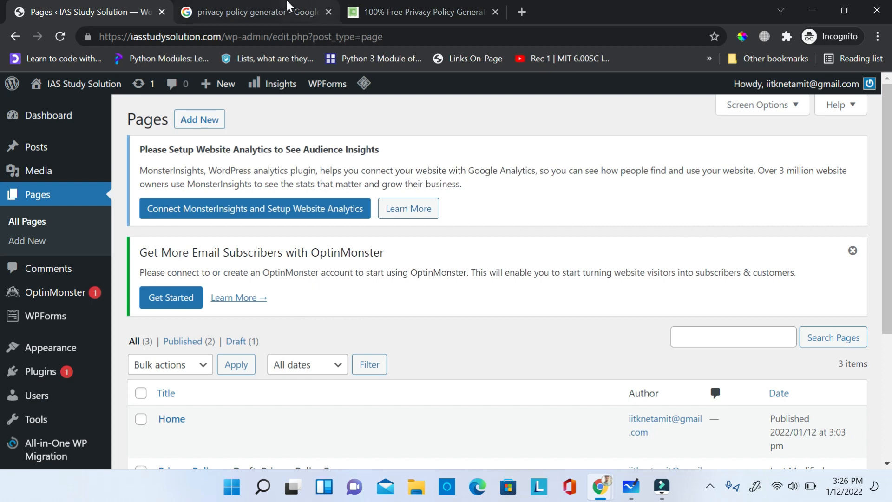
Switch to the Privacy Policy Generator site and enter IAS Study Solution as both the company name and the website name.
{"action": "left_click", "coordinate": [276, 7]}
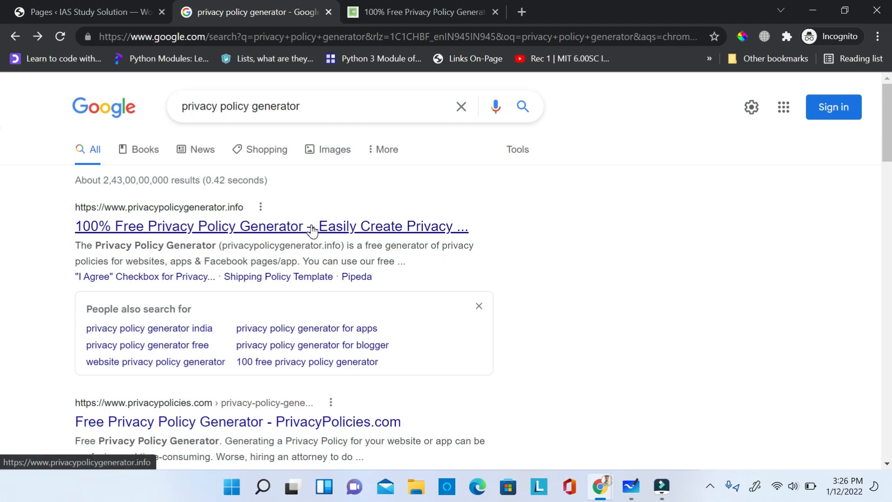
{"action": "left_click", "coordinate": [409, 6]}
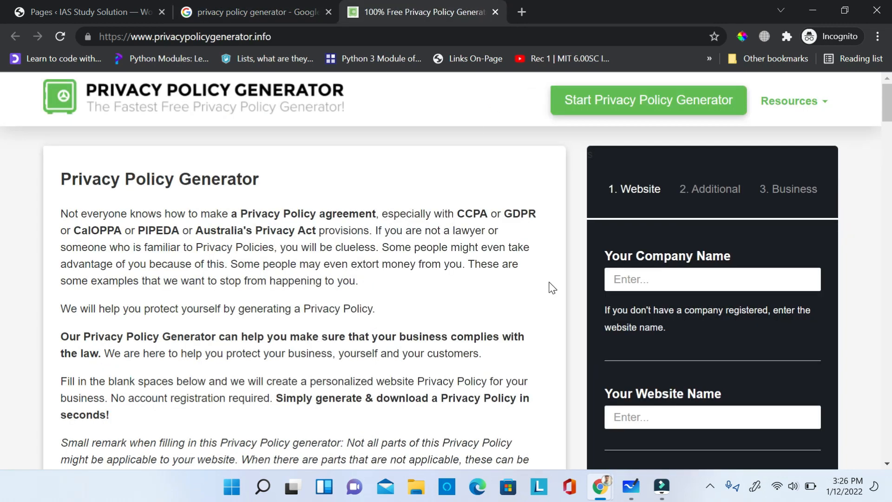
{"action": "mouse_move", "coordinate": [887, 108]}
{"action": "left_mouse_down"}
{"action": "mouse_move", "coordinate": [890, 181]}
{"action": "mouse_move", "coordinate": [891, 98]}
{"action": "left_mouse_up"}
{"action": "left_click", "coordinate": [712, 279]}
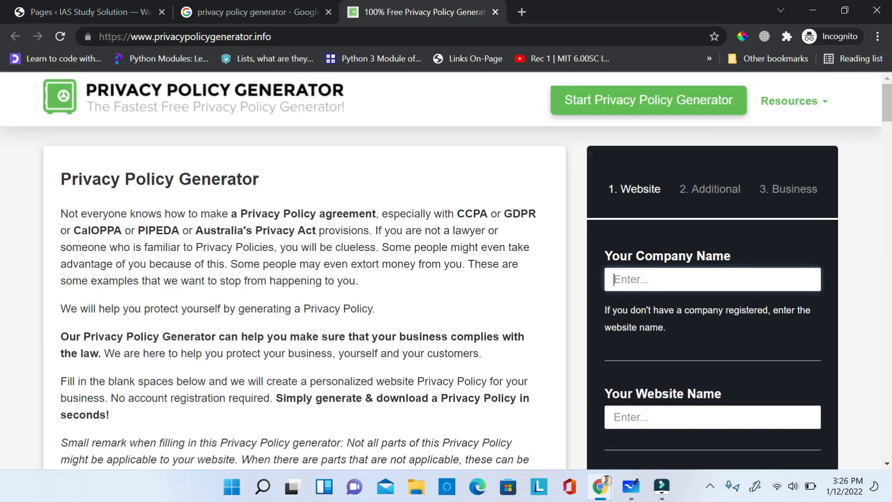
{"action": "type", "text": "IAS Study Solution"}
{"action": "key", "text": "Tab"}
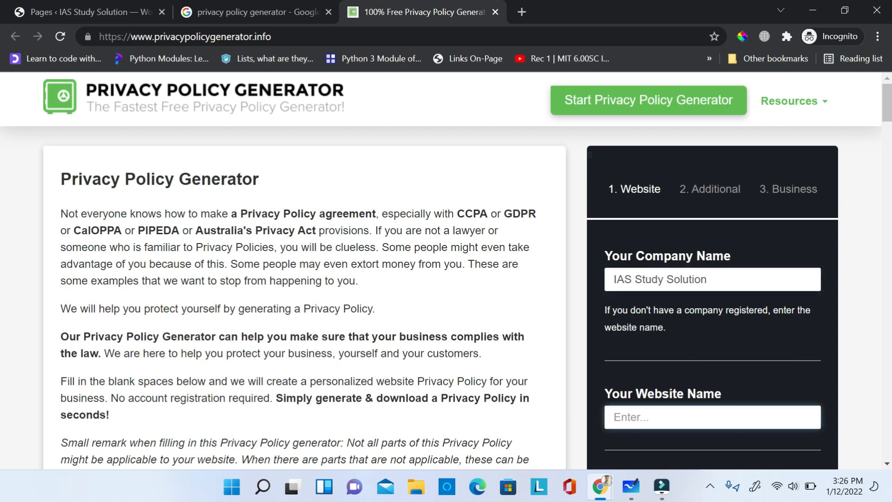
{"action": "type", "text": "IAS Study Solution"}
{"action": "scroll", "coordinate": [446, 269], "scroll_direction": "down", "scroll_amount": 4}
{"action": "left_click", "coordinate": [712, 301]}
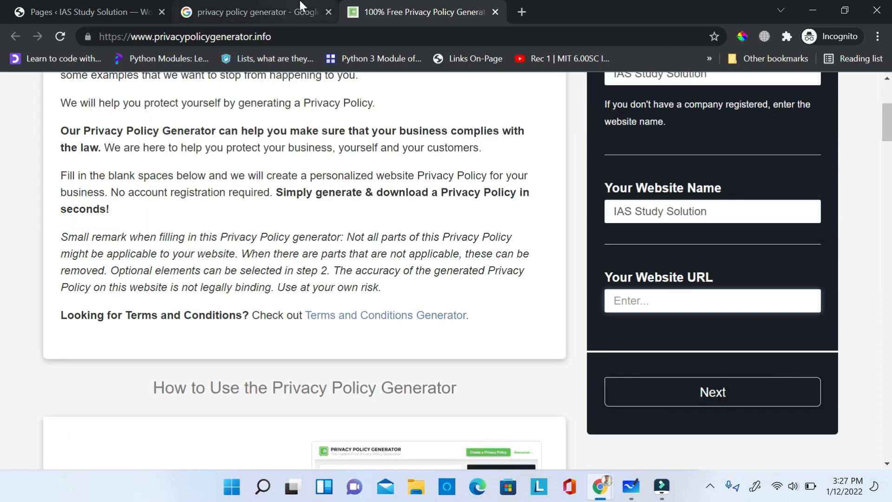
{"action": "left_click", "coordinate": [118, 9]}
{"action": "left_click_drag", "start_coordinate": [222, 37], "coordinate": [1, 36]}
{"action": "key", "text": "ctrl+c"}
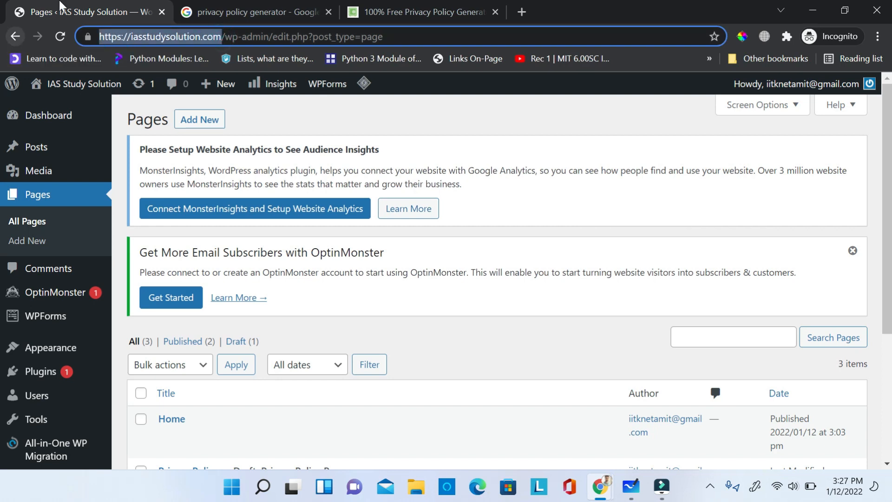
{"action": "left_click", "coordinate": [418, 12]}
{"action": "key", "text": "ctrl+v"}
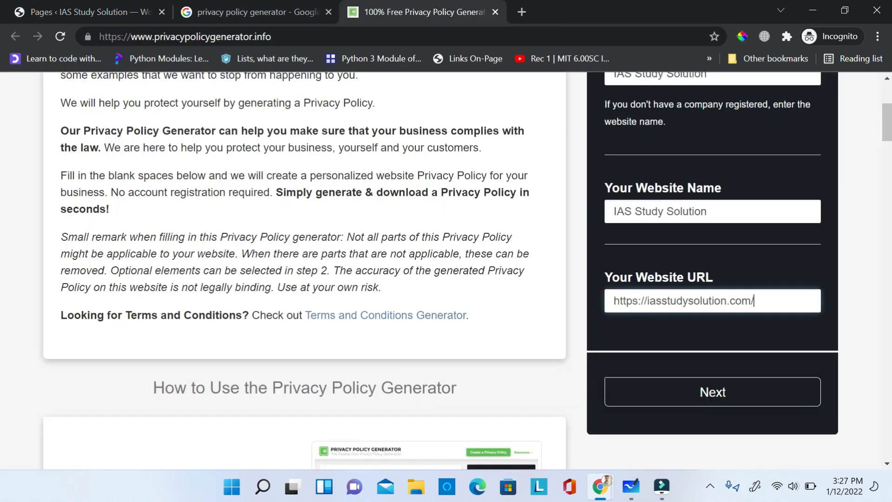
{"action": "left_click", "coordinate": [718, 402]}
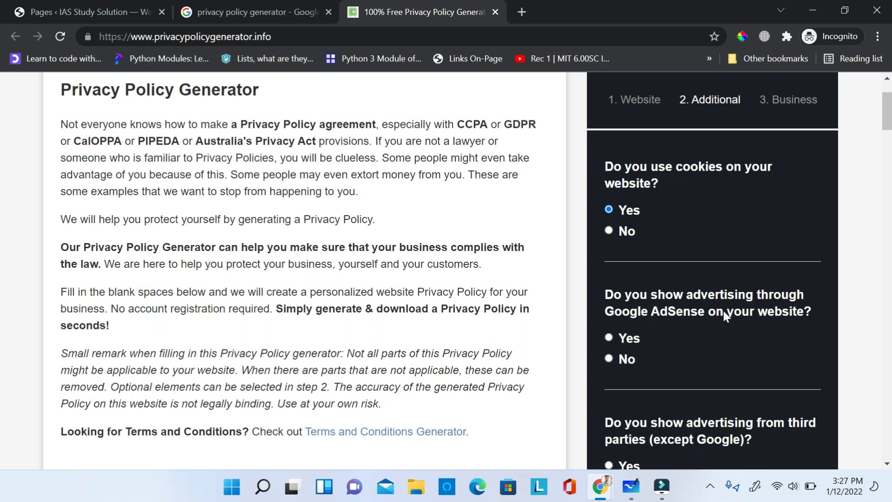
Answer Yes to showing Google AdSense advertising and third-party advertising, and proceed to the business details.
{"action": "left_click", "coordinate": [609, 338]}
{"action": "scroll", "coordinate": [1, 134], "scroll_direction": "down", "scroll_amount": 5}
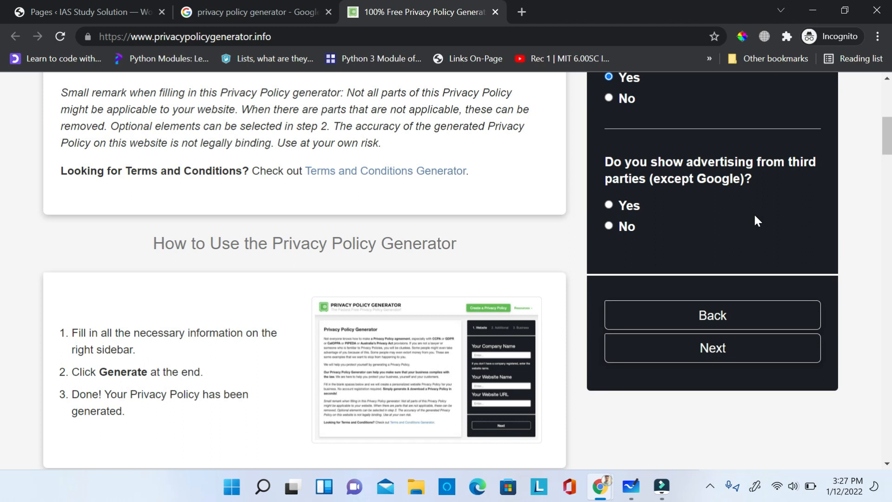
{"action": "left_click", "coordinate": [608, 205]}
{"action": "left_click", "coordinate": [704, 348]}
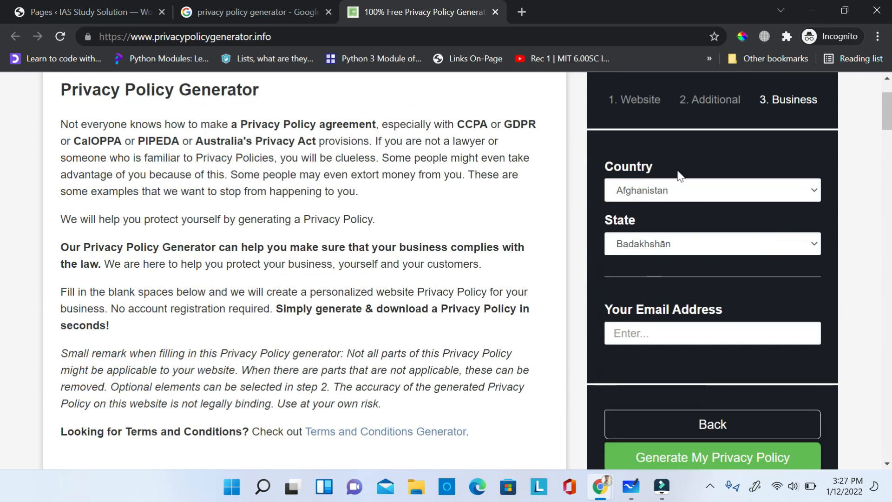
Set the business country to India and the state to Rajasthan.
{"action": "left_click", "coordinate": [809, 191]}
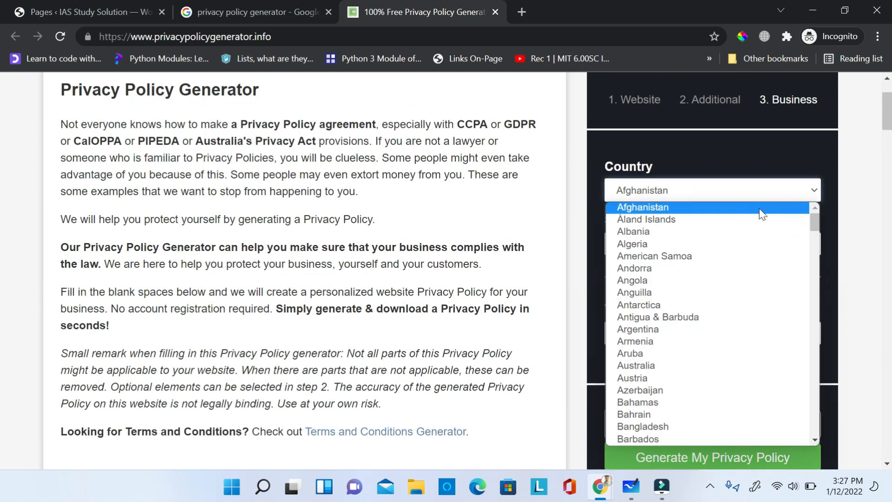
{"action": "type", "text": "india"}
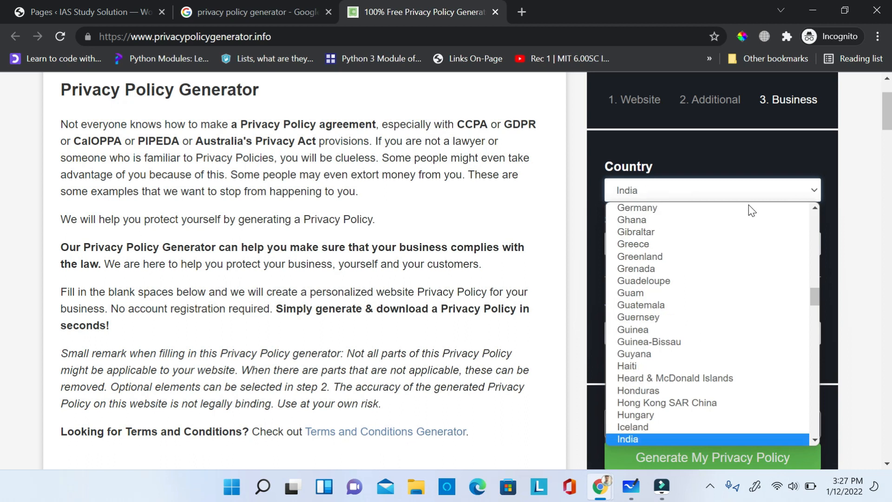
{"action": "left_click", "coordinate": [670, 190]}
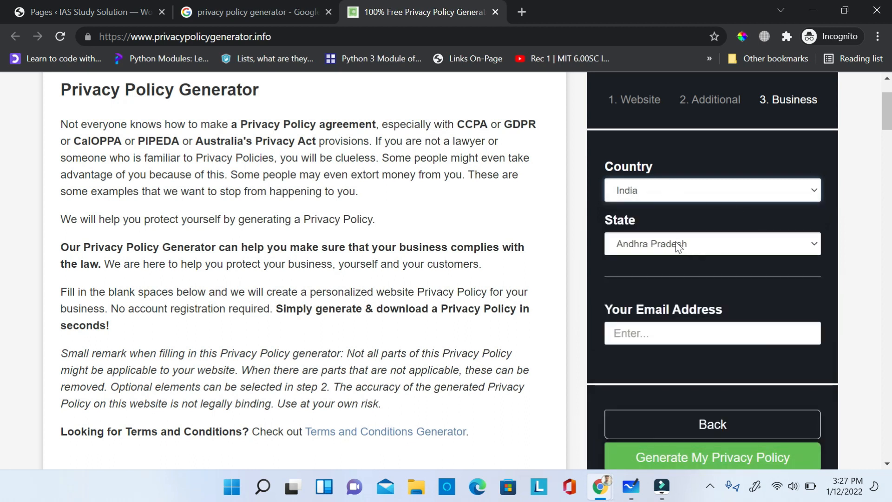
{"action": "left_click", "coordinate": [760, 247]}
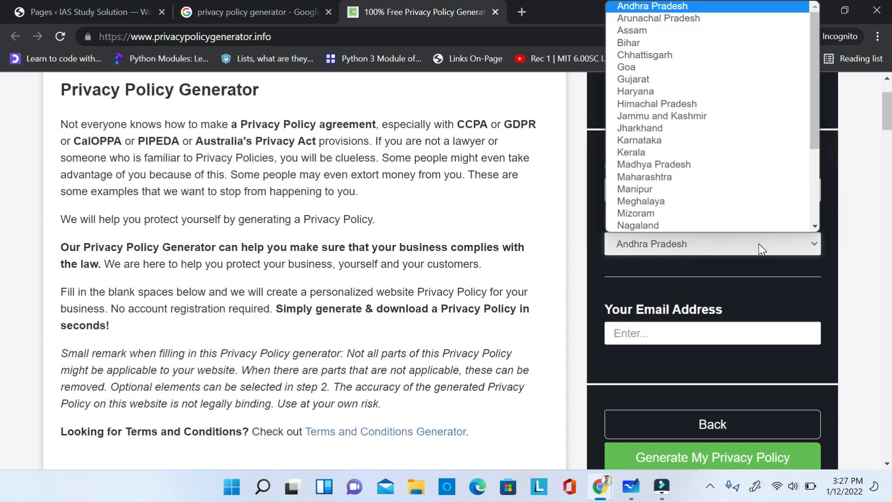
{"action": "type", "text": "r"}
{"action": "scroll", "coordinate": [700, 225], "scroll_direction": "down", "scroll_amount": 3}
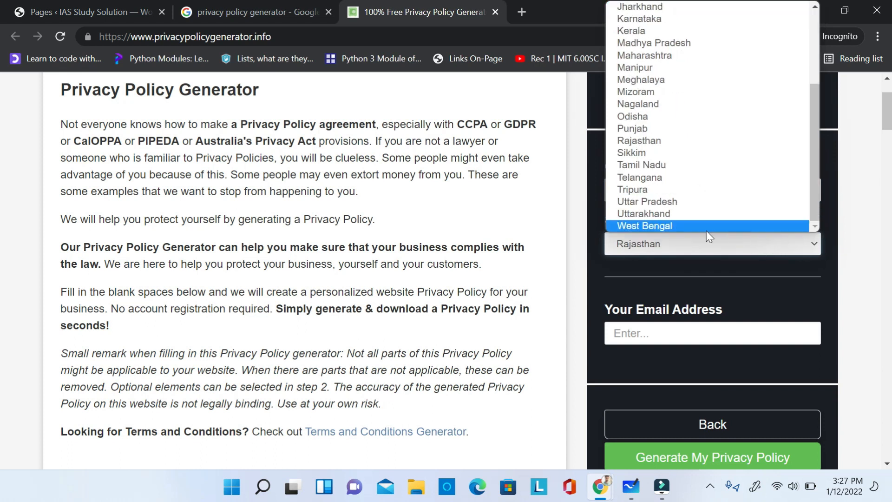
{"action": "left_click", "coordinate": [696, 238]}
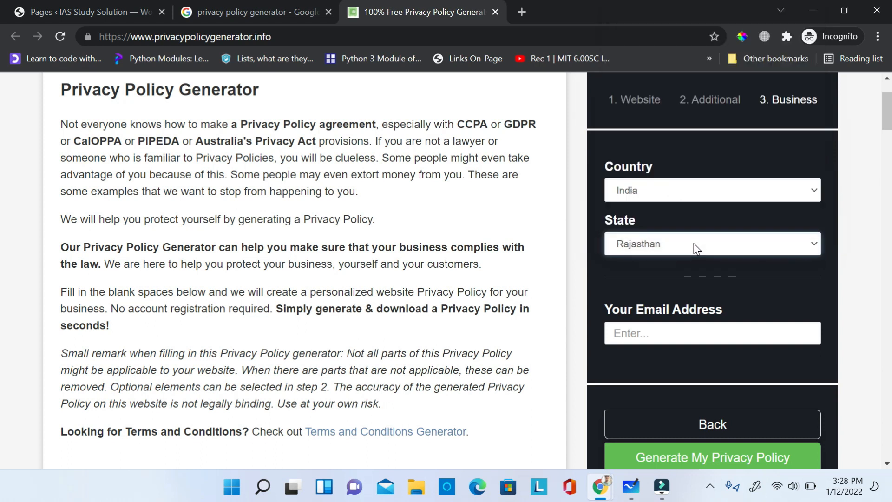
Fill in the contact e-mail address and generate the privacy policy.
{"action": "left_click", "coordinate": [696, 333]}
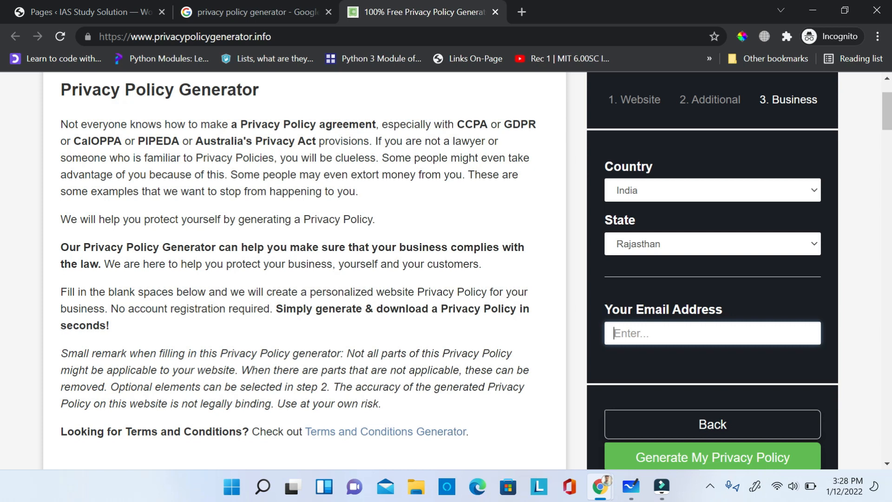
{"action": "key", "text": "ctrl+v"}
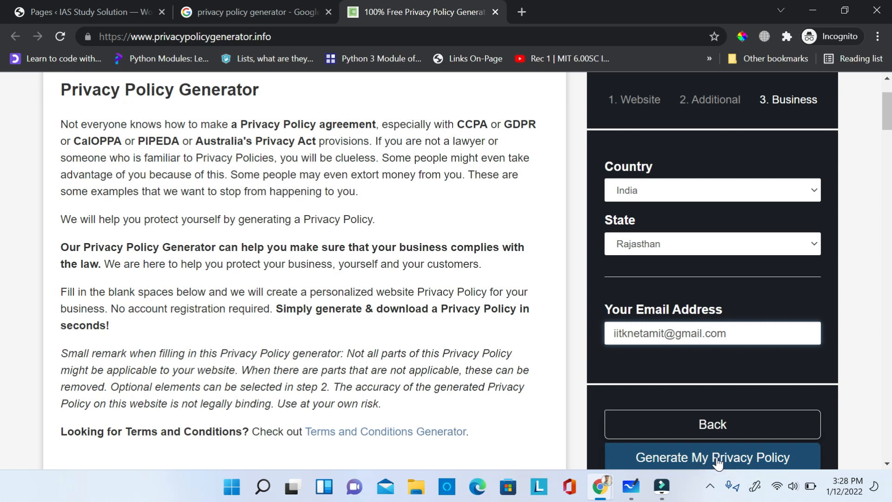
{"action": "left_click", "coordinate": [717, 460]}
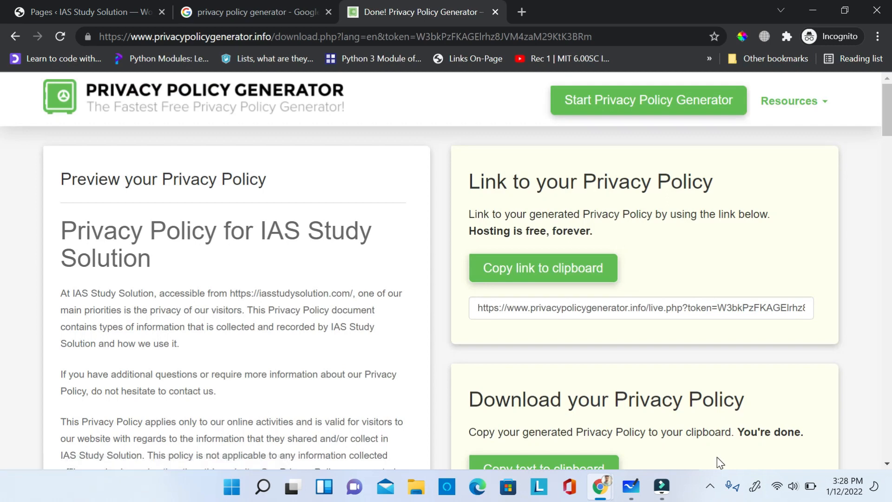
Examine the generated privacy policy's preview, its hosted link and its downloadable HTML text.
{"action": "left_click_drag", "start_coordinate": [888, 112], "coordinate": [888, 377]}
{"action": "left_click_drag", "start_coordinate": [891, 404], "coordinate": [891, 65]}
{"action": "left_click_drag", "start_coordinate": [891, 103], "coordinate": [891, 59]}
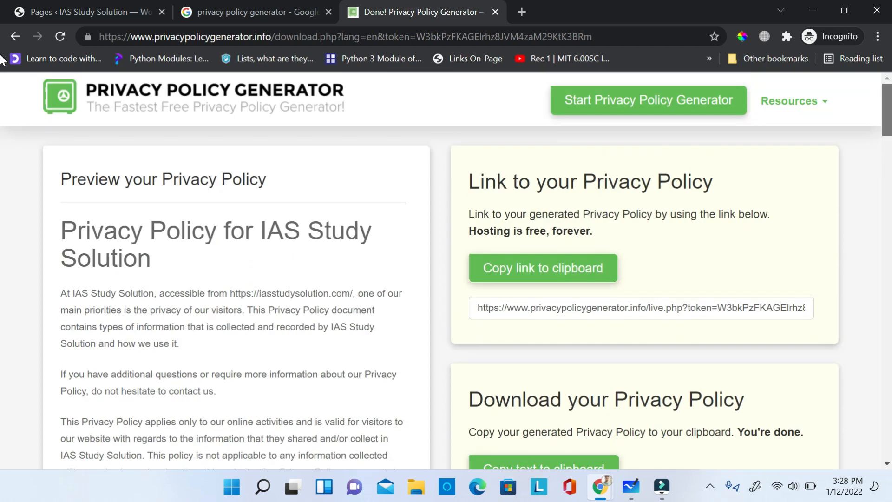
{"action": "left_click", "coordinate": [519, 280]}
{"action": "left_click", "coordinate": [607, 266]}
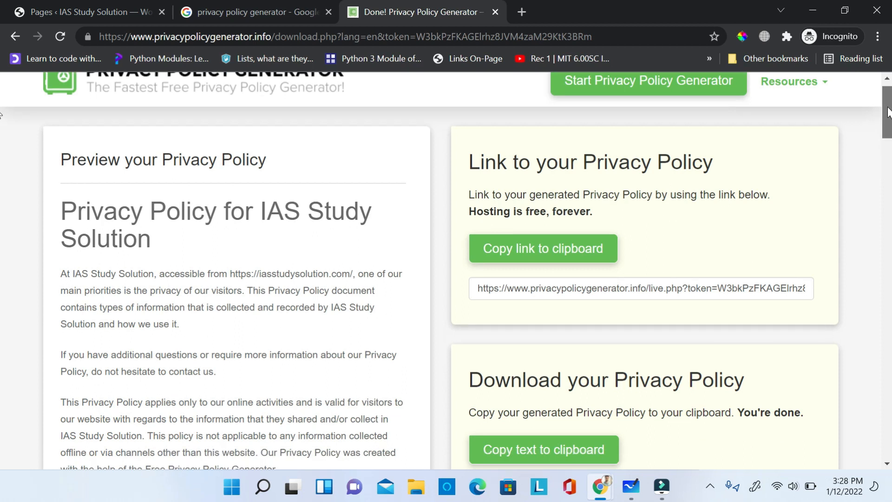
{"action": "scroll", "coordinate": [885, 139], "scroll_direction": "down", "scroll_amount": 7}
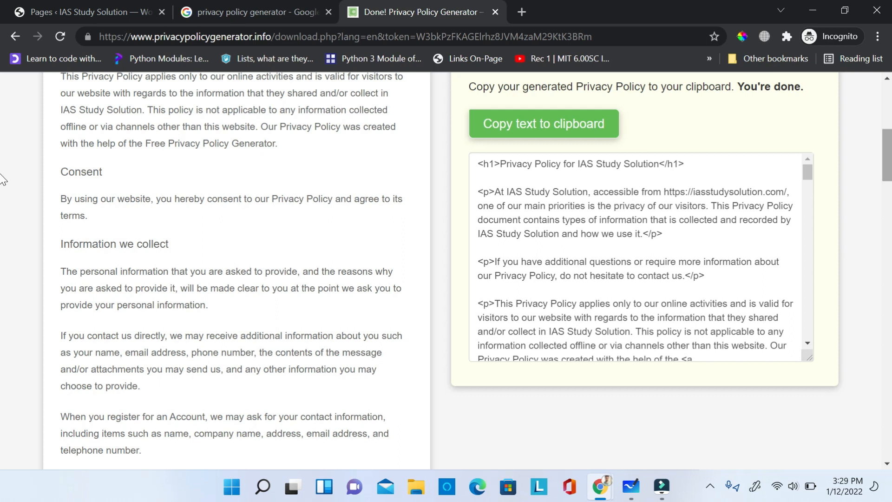
{"action": "scroll", "coordinate": [2, 178], "scroll_direction": "up", "scroll_amount": 7}
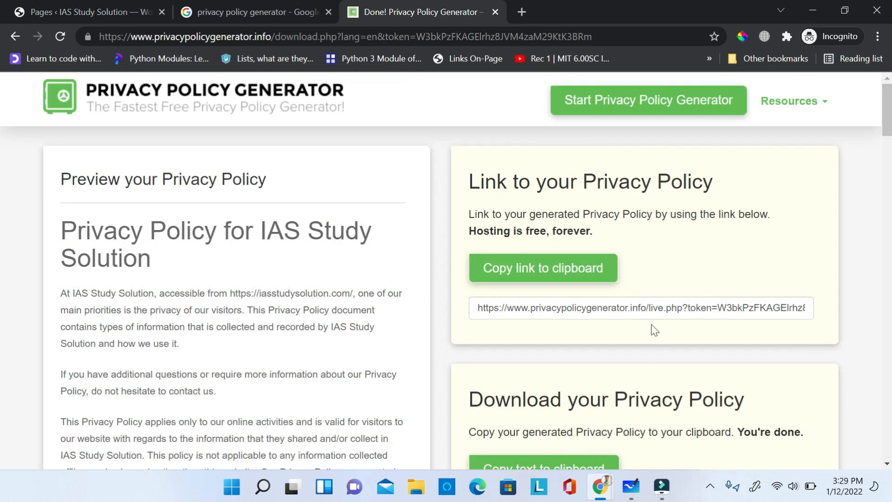
{"action": "left_click_drag", "start_coordinate": [879, 116], "coordinate": [885, 168]}
{"action": "left_click_drag", "start_coordinate": [478, 184], "coordinate": [617, 428]}
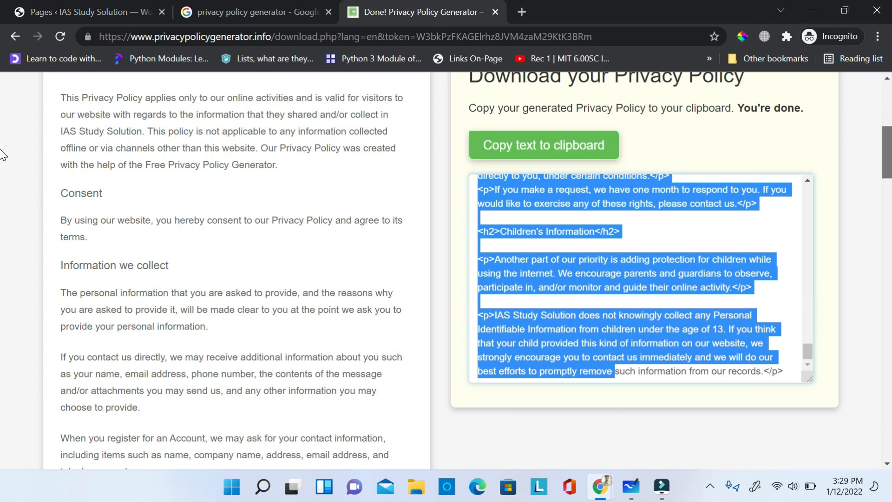
{"action": "scroll", "coordinate": [2, 106], "scroll_direction": "up", "scroll_amount": 7}
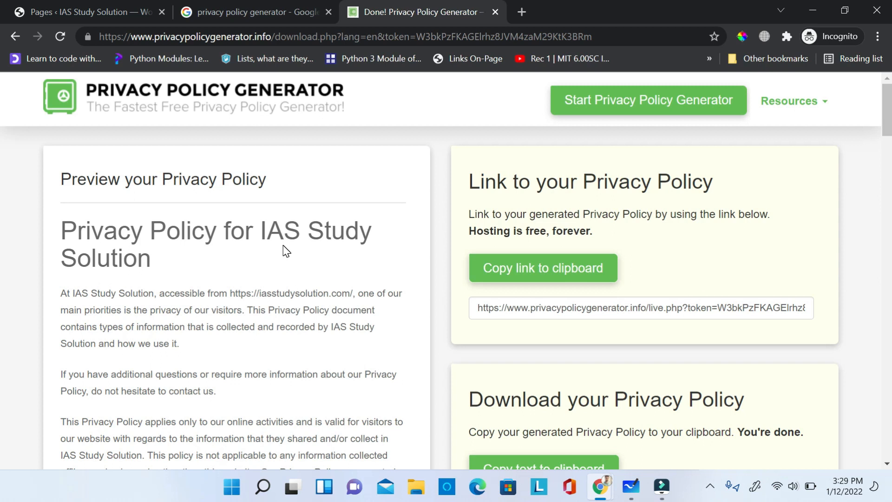
Add a new page to the WordPress site and title it "Privacy Policy".
{"action": "left_click_drag", "start_coordinate": [59, 228], "coordinate": [141, 391]}
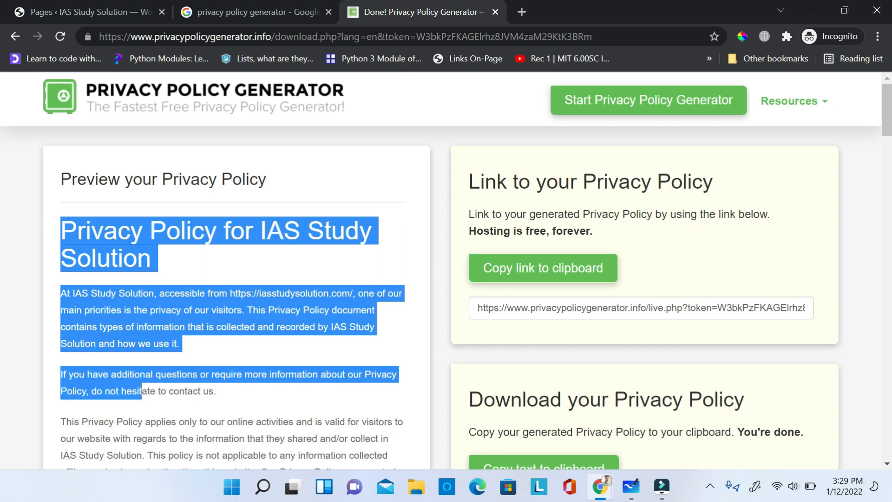
{"action": "left_click", "coordinate": [228, 269]}
{"action": "left_click", "coordinate": [111, 6]}
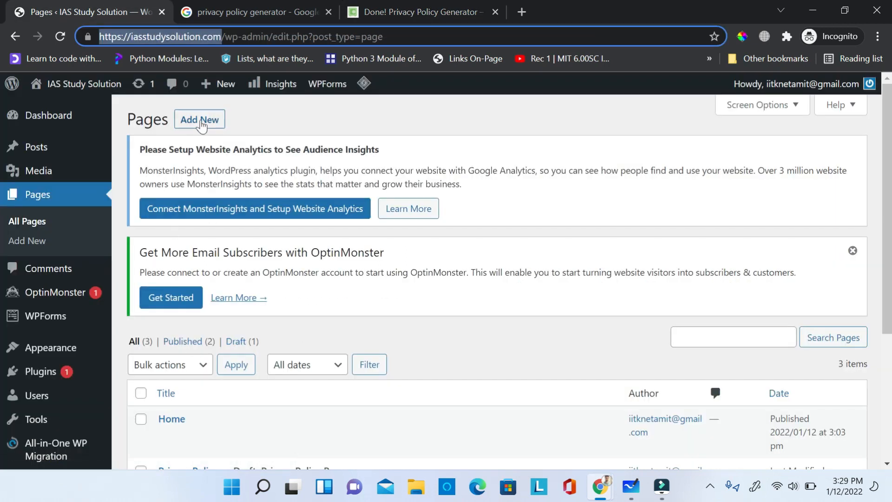
{"action": "left_click", "coordinate": [200, 123]}
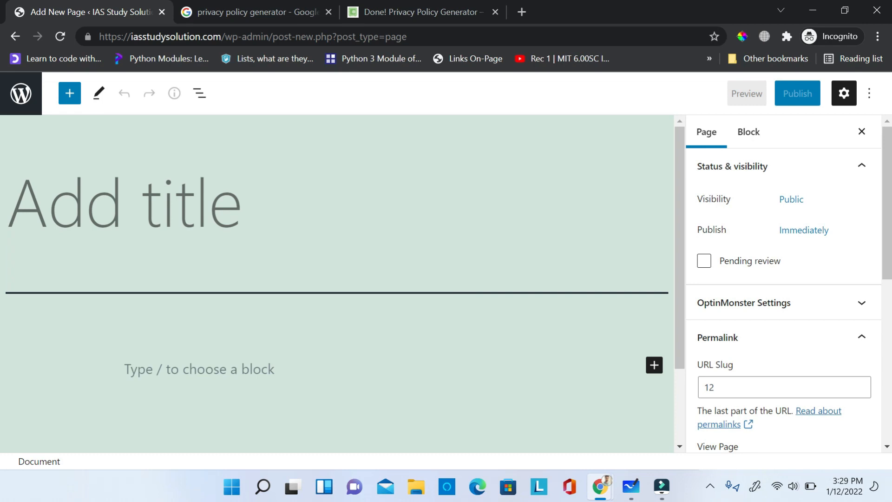
{"action": "type", "text": "Privacy Policy"}
{"action": "key", "text": "Return"}
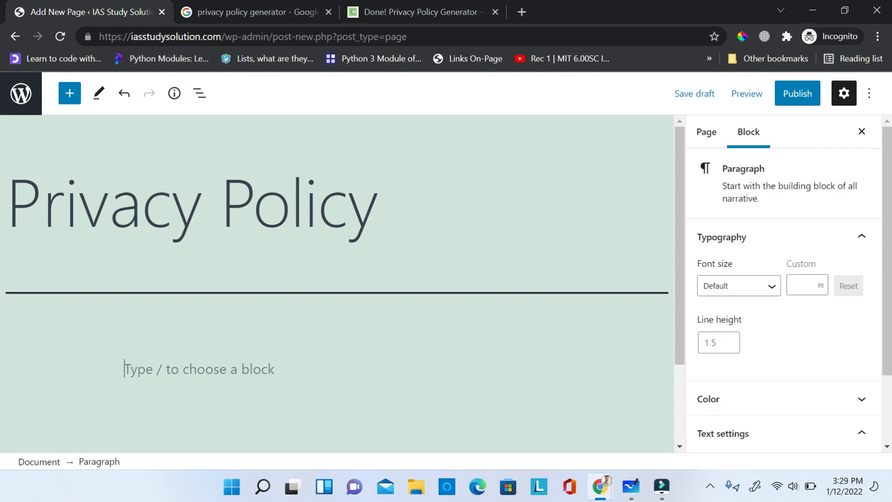
Copy the full generated policy text from the Privacy Policy Generator preview and paste it into the body of the new page.
{"action": "left_click", "coordinate": [273, 5]}
{"action": "left_click", "coordinate": [434, 6]}
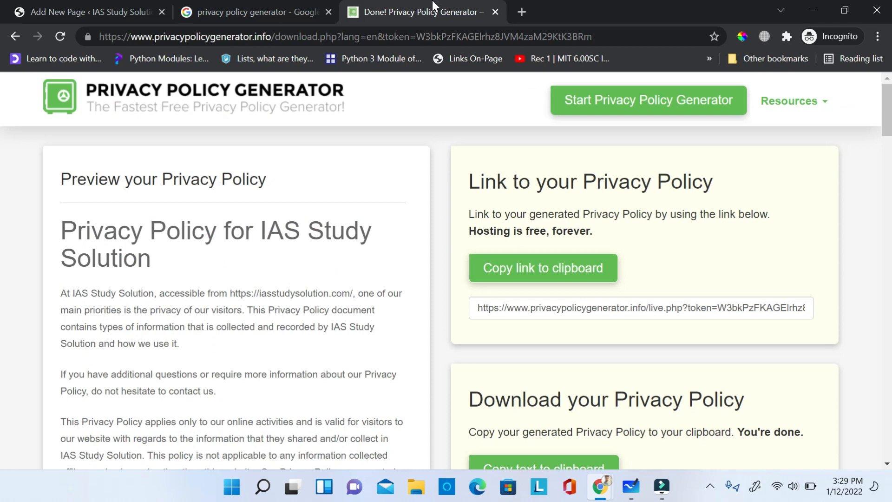
{"action": "left_click_drag", "start_coordinate": [64, 227], "coordinate": [191, 465]}
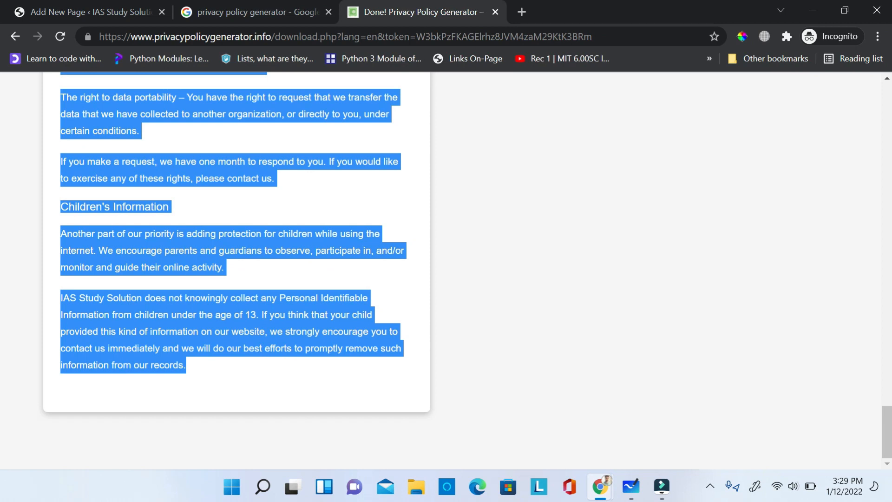
{"action": "left_click", "coordinate": [59, 7]}
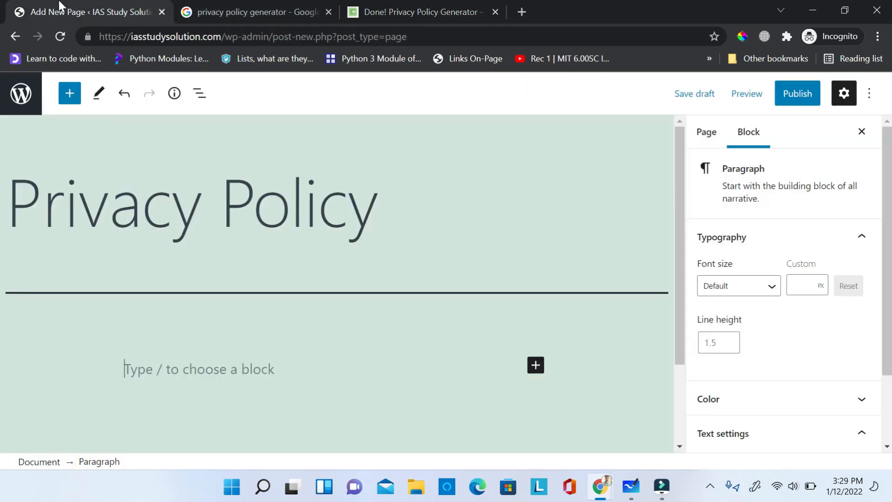
{"action": "key", "text": "ctrl+v"}
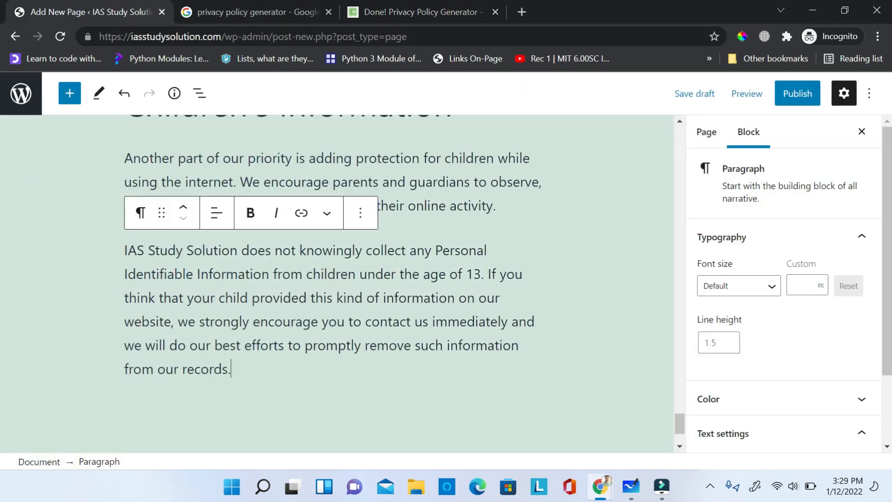
Delete the redundant H1 heading "Privacy Policy for IAS Study Solution" from the start of the page body.
{"action": "left_click_drag", "start_coordinate": [679, 418], "coordinate": [680, 151]}
{"action": "left_click", "coordinate": [378, 319]}
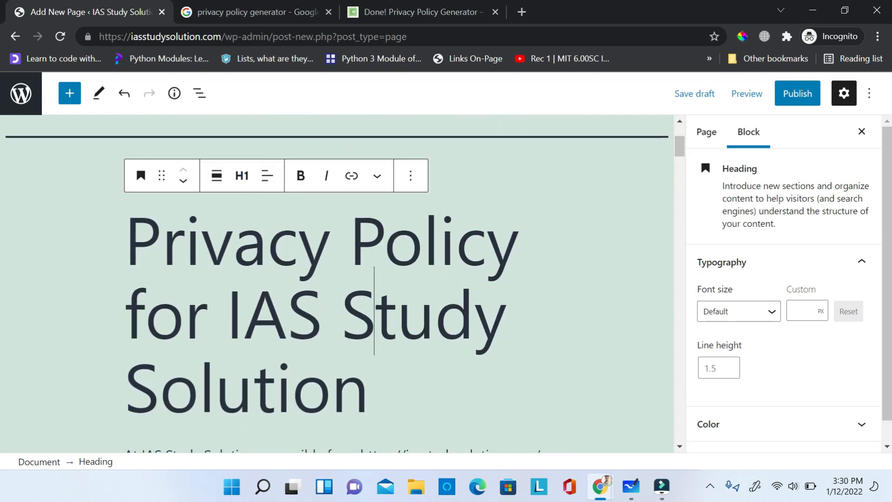
{"action": "left_click_drag", "start_coordinate": [679, 144], "coordinate": [678, 110]}
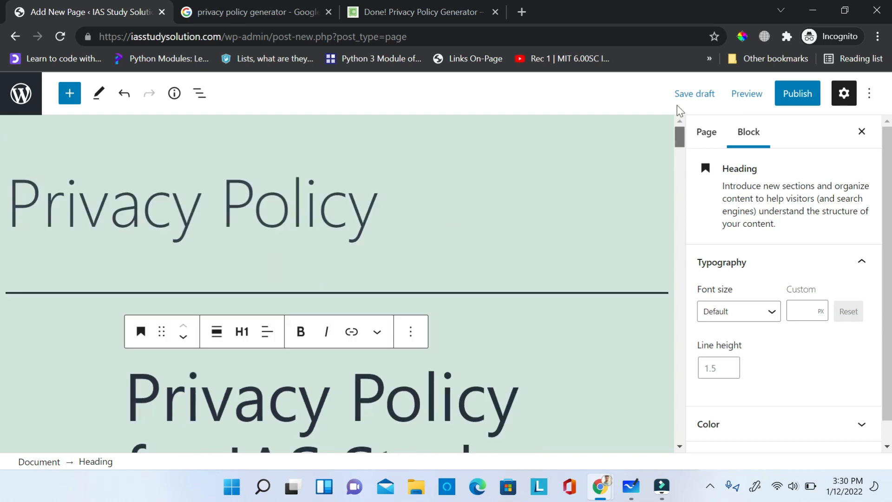
{"action": "left_click", "coordinate": [376, 208]}
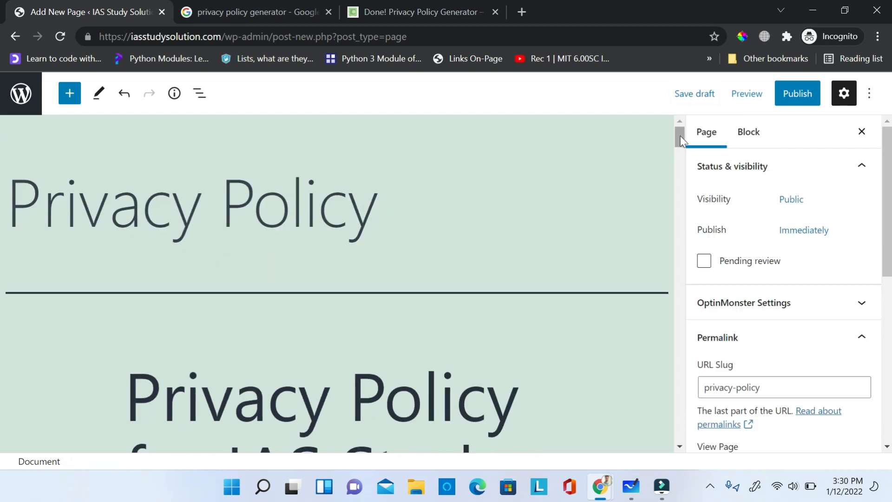
{"action": "scroll", "coordinate": [680, 136], "scroll_direction": "down", "scroll_amount": 7}
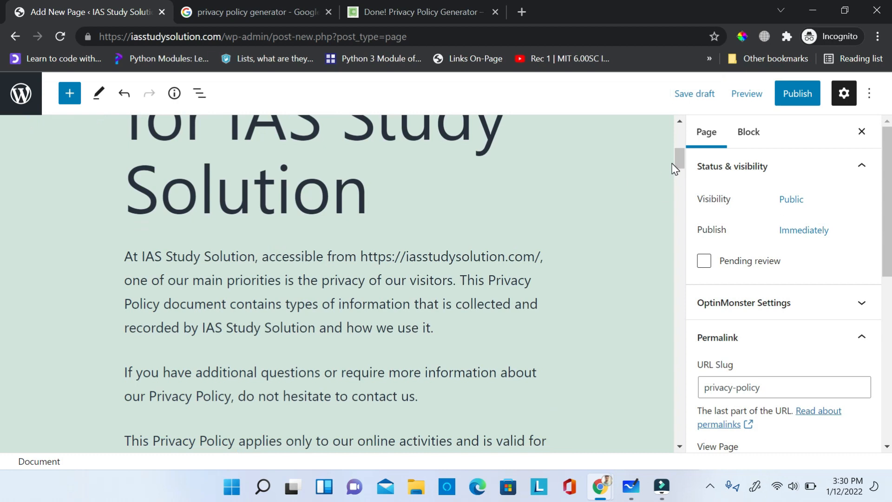
{"action": "scroll", "coordinate": [679, 156], "scroll_direction": "up", "scroll_amount": 3}
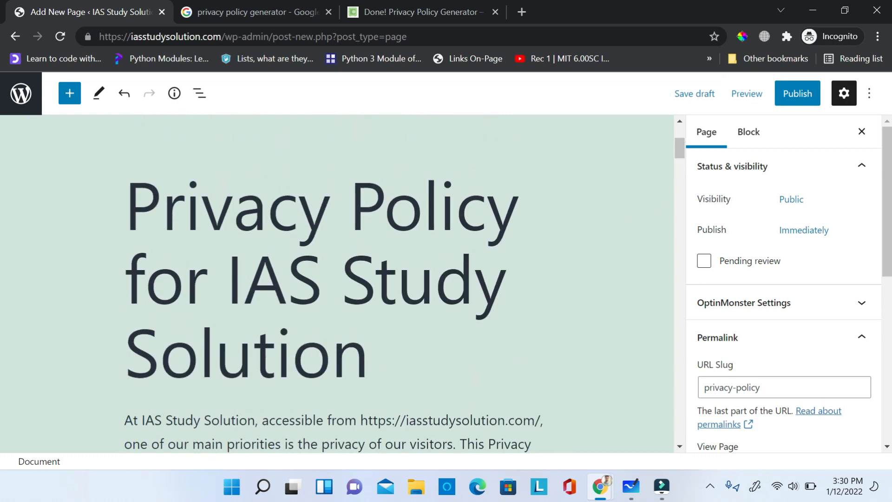
{"action": "left_click_drag", "start_coordinate": [372, 358], "coordinate": [94, 202]}
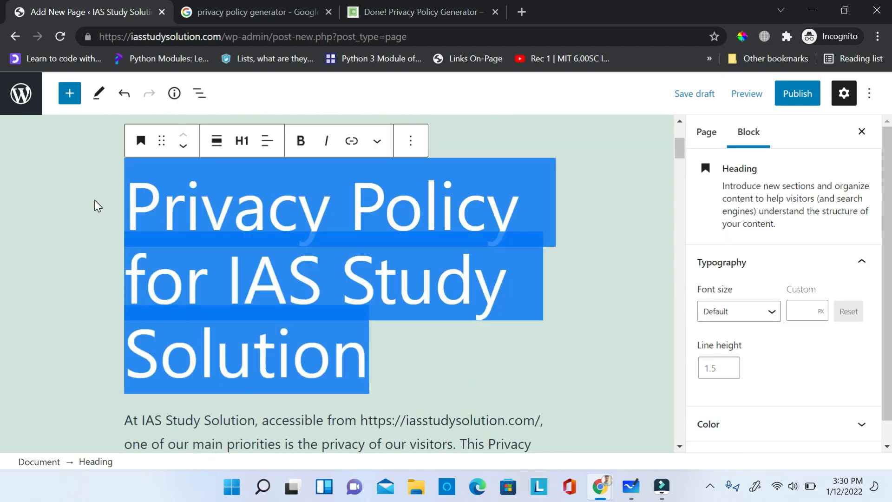
{"action": "key", "text": "BackSpace"}
{"action": "key", "text": "BackSpace"}
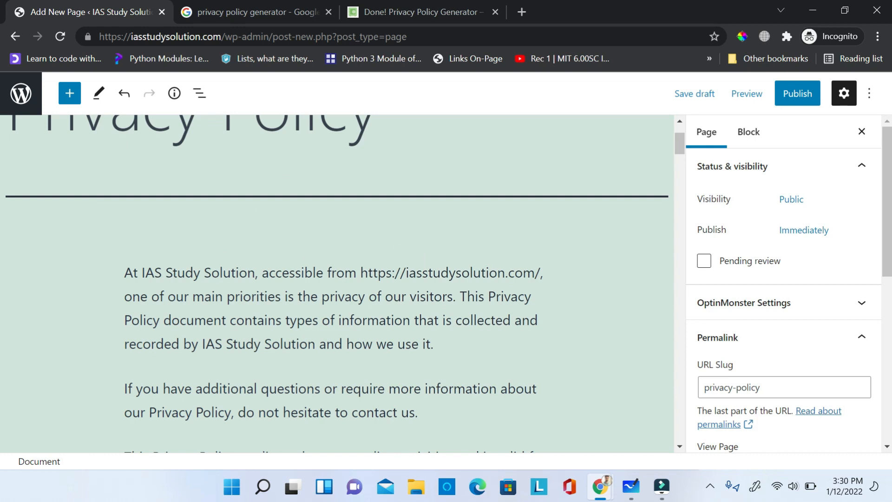
{"action": "left_click_drag", "start_coordinate": [541, 273], "coordinate": [361, 273]}
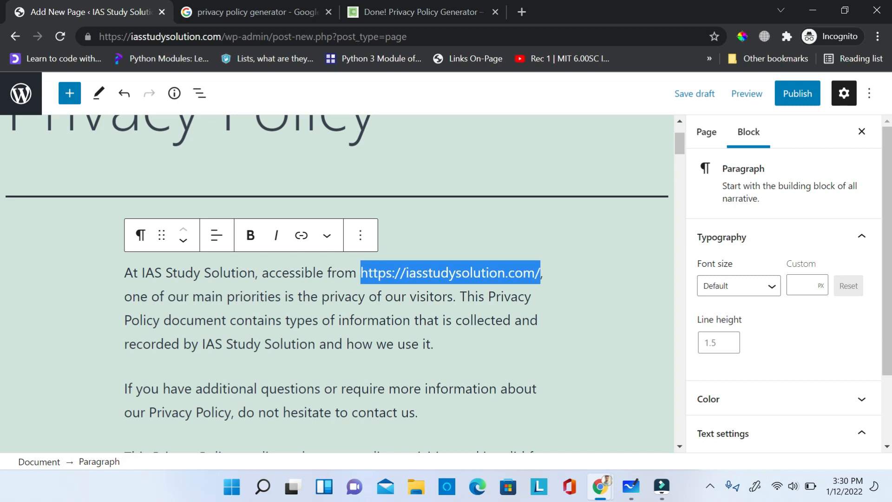
{"action": "left_click", "coordinate": [302, 235]}
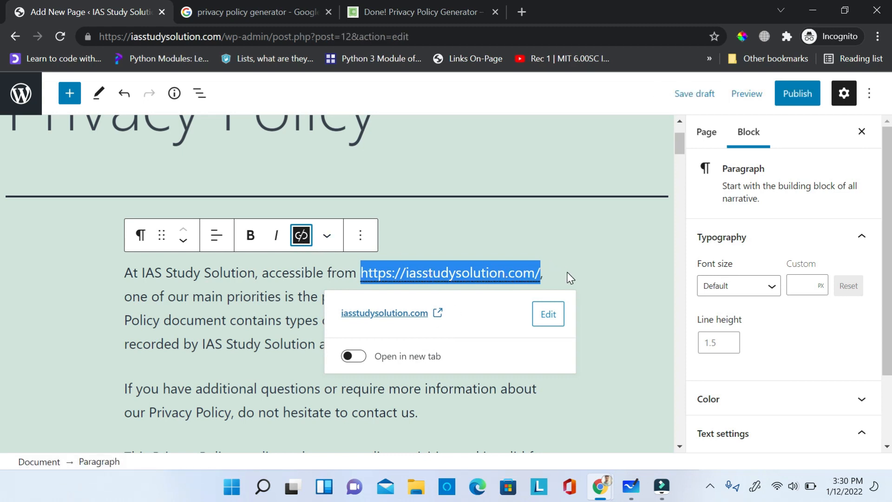
{"action": "left_click", "coordinate": [597, 265]}
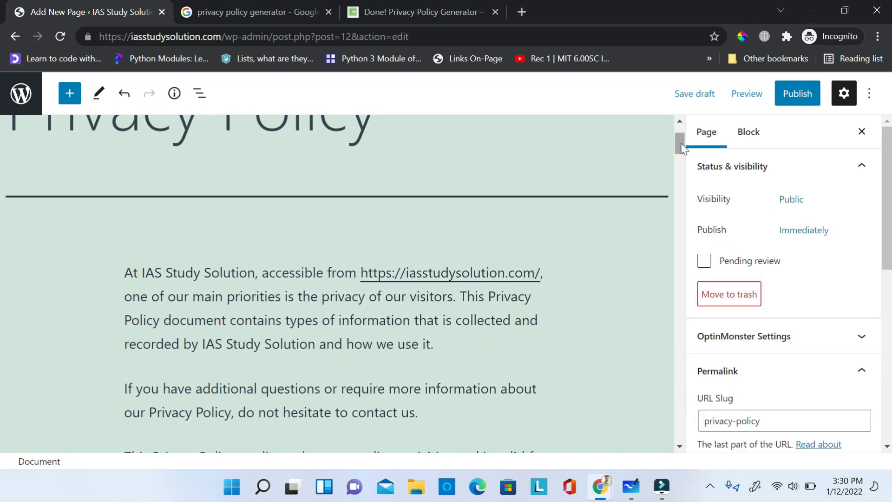
Check the heading blocks of the policy sections from Consent through Information we collect and How we use your information to Log Files.
{"action": "left_click_drag", "start_coordinate": [682, 148], "coordinate": [682, 174]}
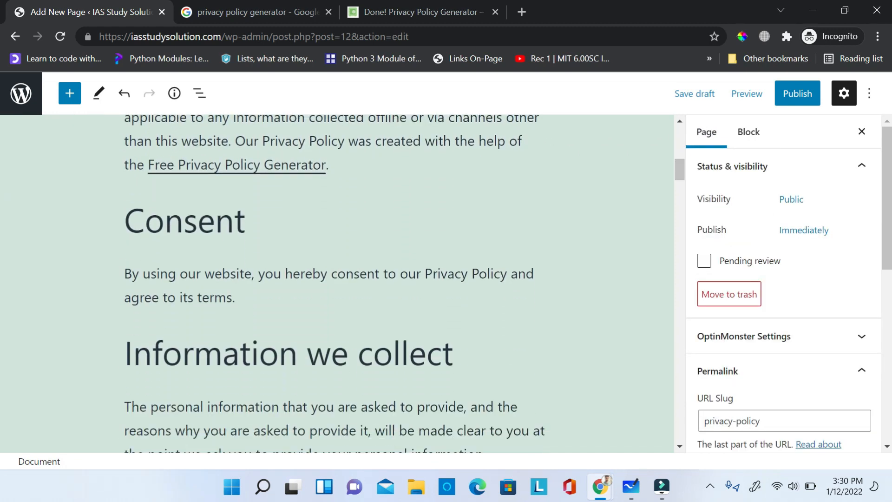
{"action": "left_click", "coordinate": [233, 226]}
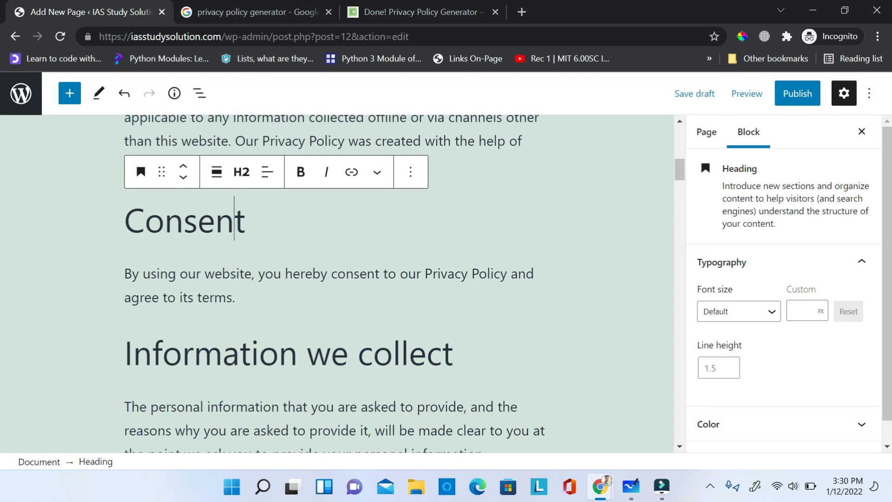
{"action": "left_click", "coordinate": [373, 354]}
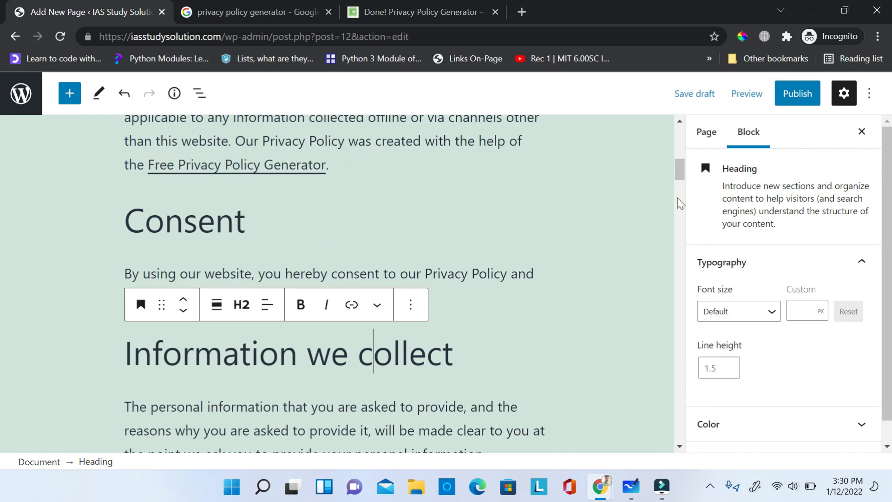
{"action": "left_click_drag", "start_coordinate": [681, 181], "coordinate": [685, 212]}
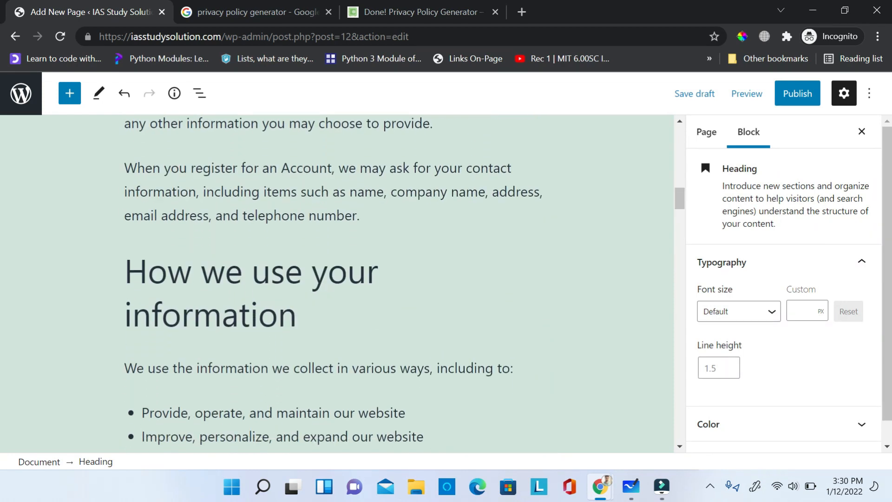
{"action": "left_click", "coordinate": [337, 291]}
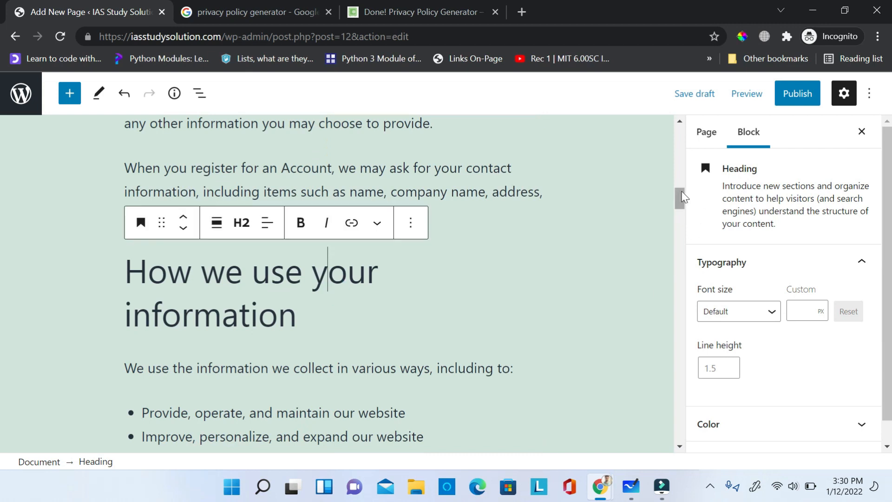
{"action": "left_click_drag", "start_coordinate": [681, 199], "coordinate": [679, 234]}
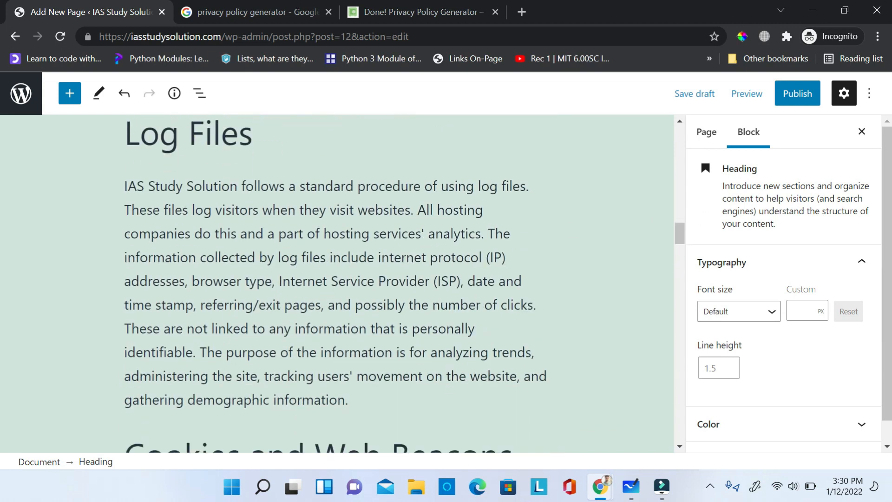
{"action": "left_click", "coordinate": [210, 139]}
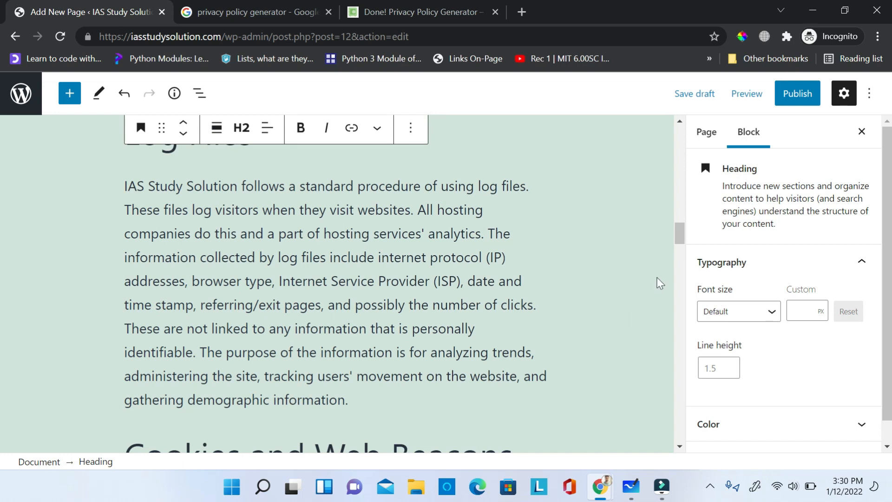
Delete the paragraph linking to the Cookies article on the Generate Privacy Policy website from the Cookies and Web Beacons section.
{"action": "left_click_drag", "start_coordinate": [680, 232], "coordinate": [682, 264]}
{"action": "left_click_drag", "start_coordinate": [384, 329], "coordinate": [122, 306]}
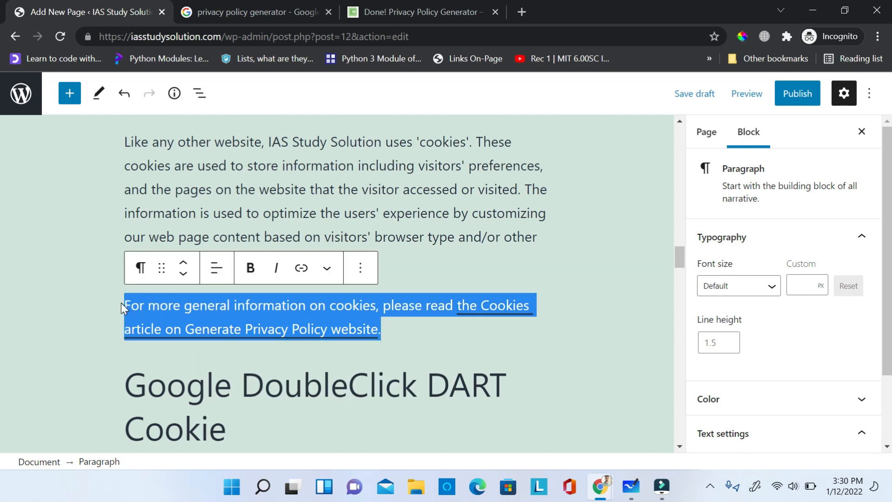
{"action": "key", "text": "BackSpace"}
{"action": "key", "text": "BackSpace"}
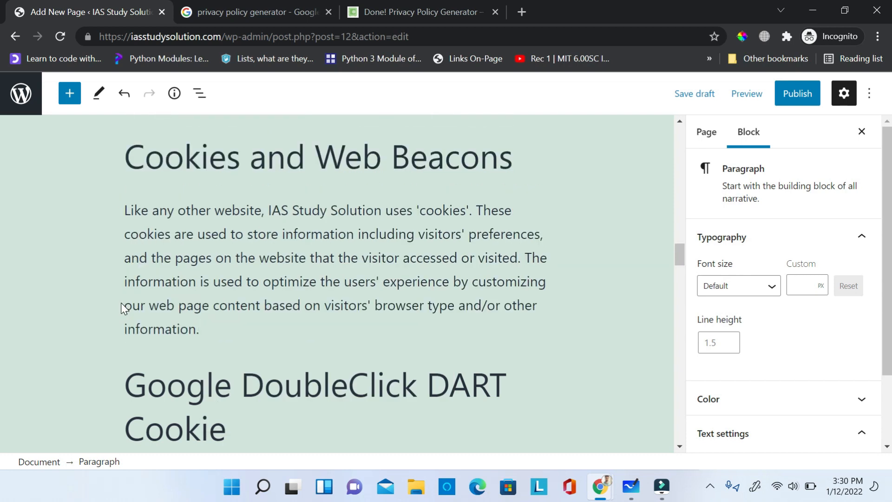
Remove the linked URL after "at the following URL" in the Google DoubleClick DART Cookie paragraph.
{"action": "left_click_drag", "start_coordinate": [683, 251], "coordinate": [679, 280]}
{"action": "left_click_drag", "start_coordinate": [559, 297], "coordinate": [250, 296]}
{"action": "key", "text": "BackSpace"}
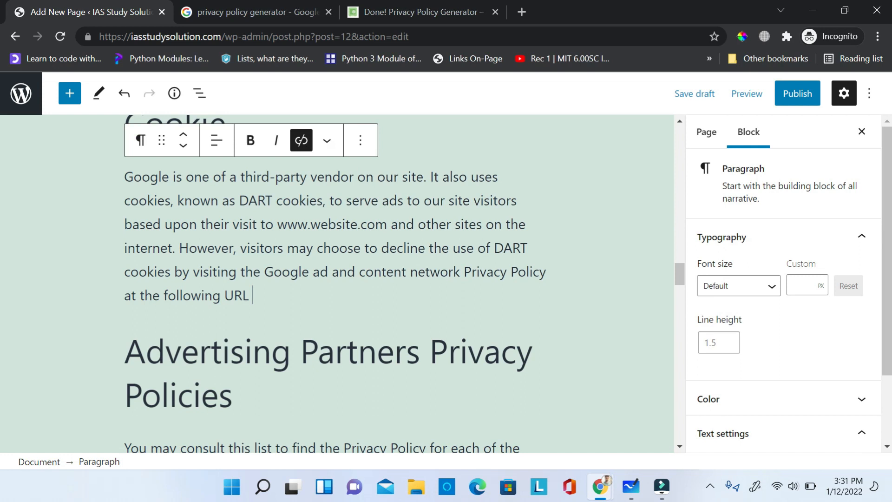
Check the page's visibility settings and its privacy-policy URL slug, and publish the Privacy Policy page immediately with public visibility.
{"action": "left_click_drag", "start_coordinate": [684, 285], "coordinate": [668, 470]}
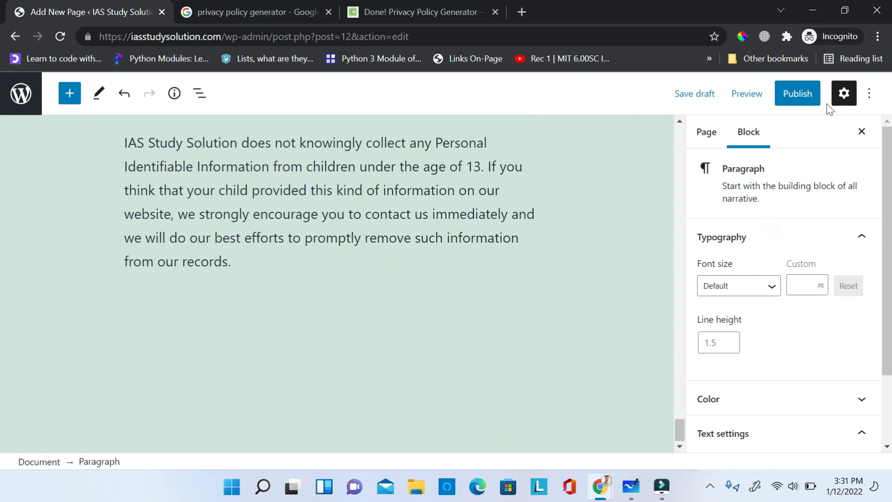
{"action": "mouse_move", "coordinate": [890, 185]}
{"action": "left_mouse_down"}
{"action": "mouse_move", "coordinate": [891, 296]}
{"action": "mouse_move", "coordinate": [889, 110]}
{"action": "left_mouse_up"}
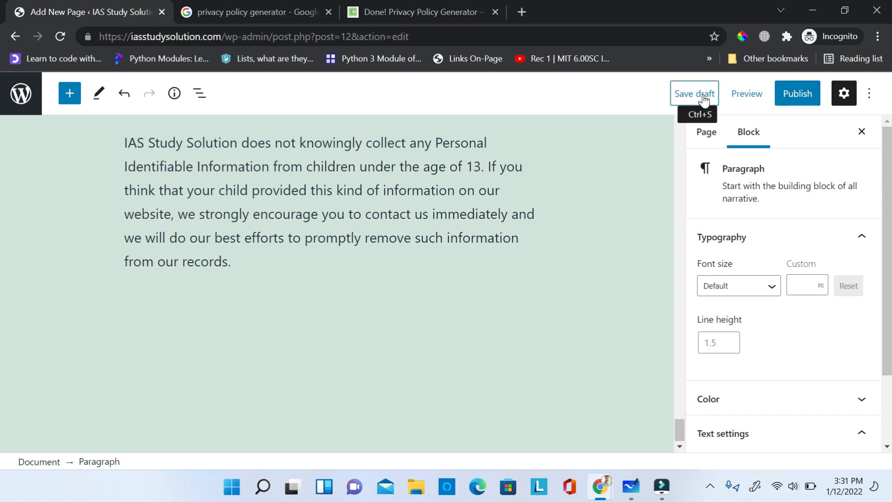
{"action": "left_click", "coordinate": [844, 95]}
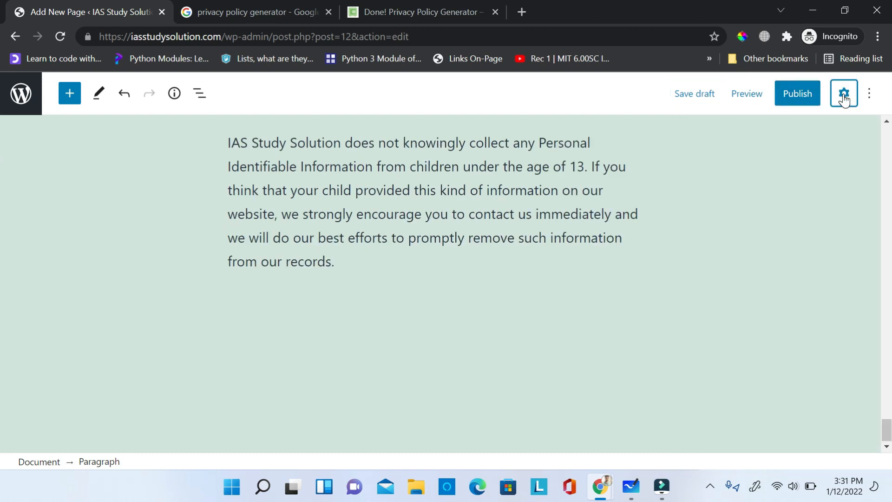
{"action": "left_click", "coordinate": [843, 95]}
{"action": "left_click", "coordinate": [707, 134]}
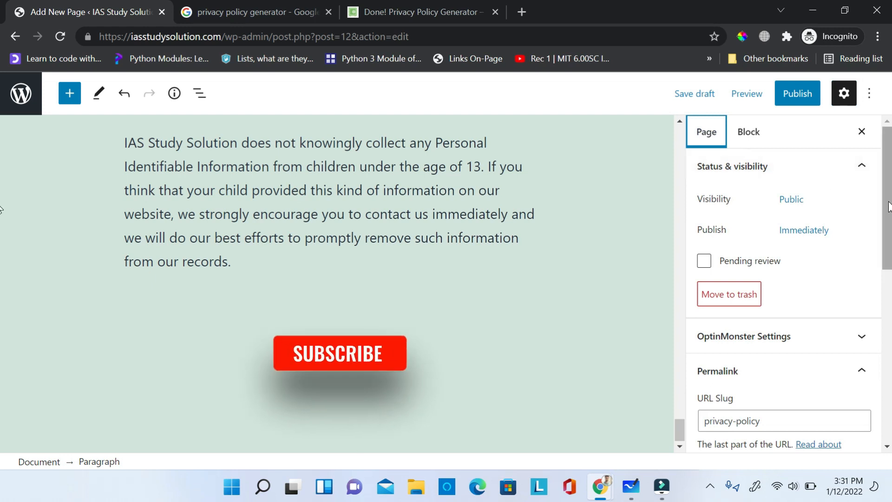
{"action": "scroll", "coordinate": [888, 206], "scroll_direction": "down", "scroll_amount": 4}
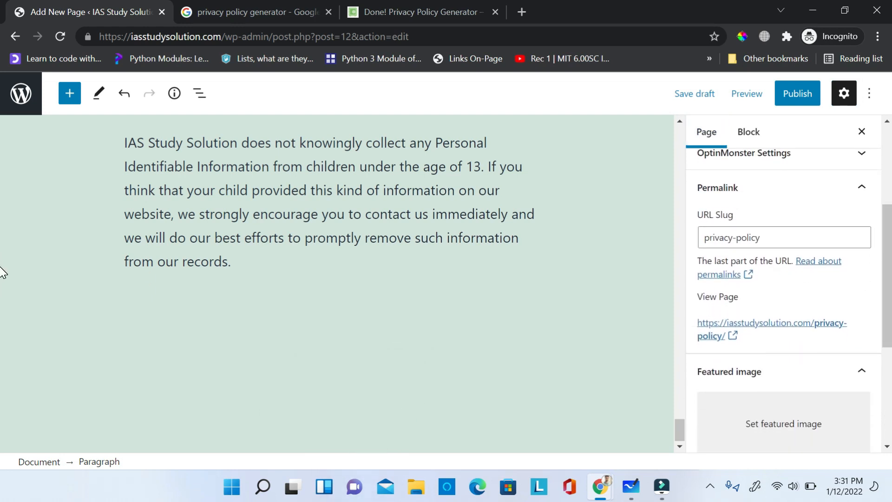
{"action": "left_click_drag", "start_coordinate": [891, 267], "coordinate": [795, 97]}
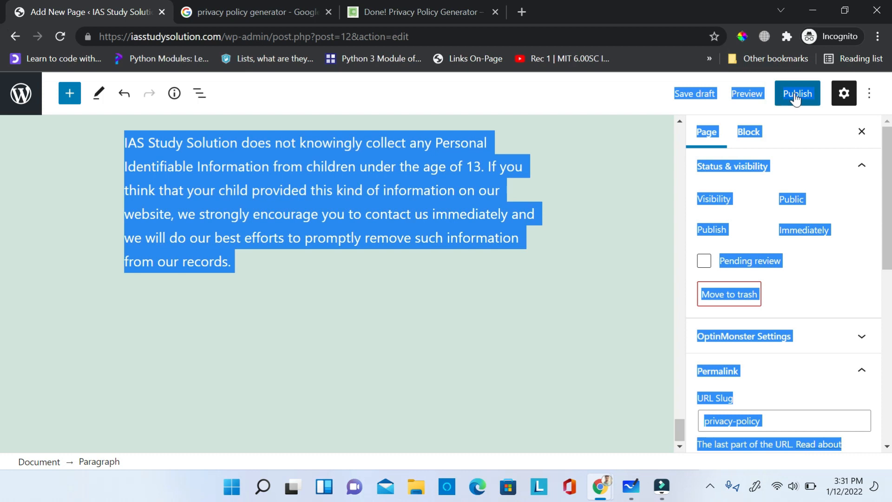
{"action": "left_click", "coordinate": [796, 96]}
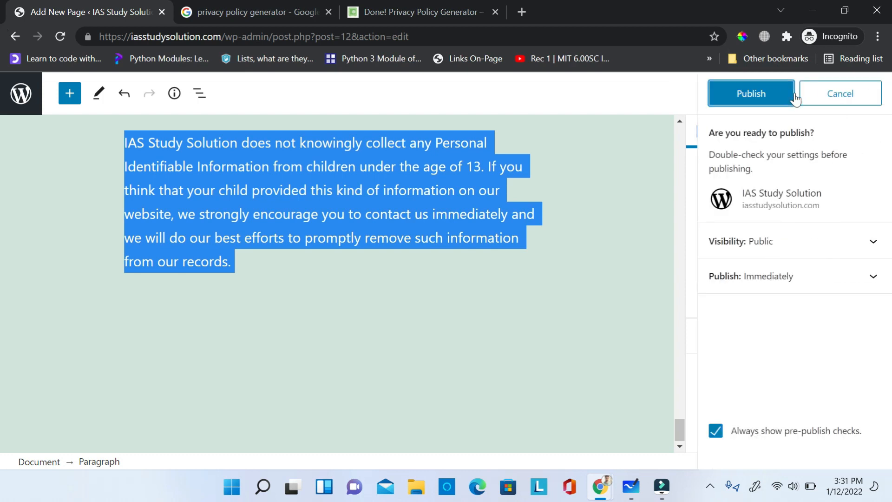
{"action": "left_click", "coordinate": [739, 110]}
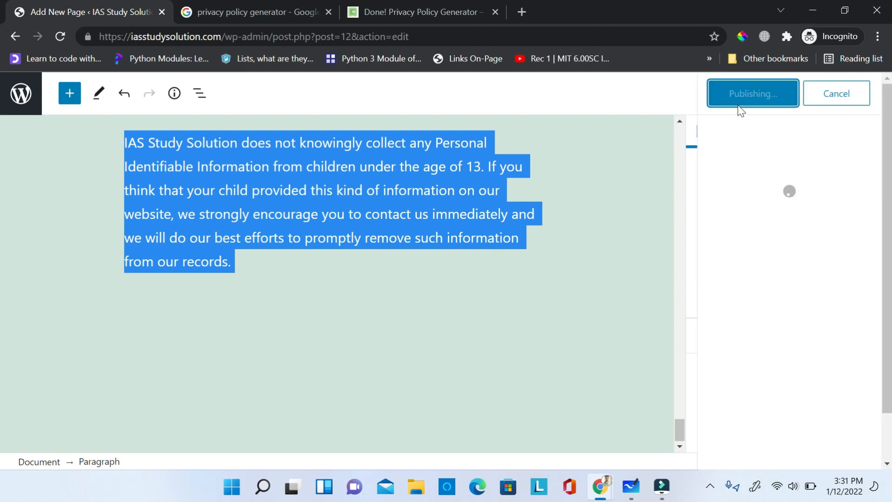
{"action": "left_click", "coordinate": [675, 299]}
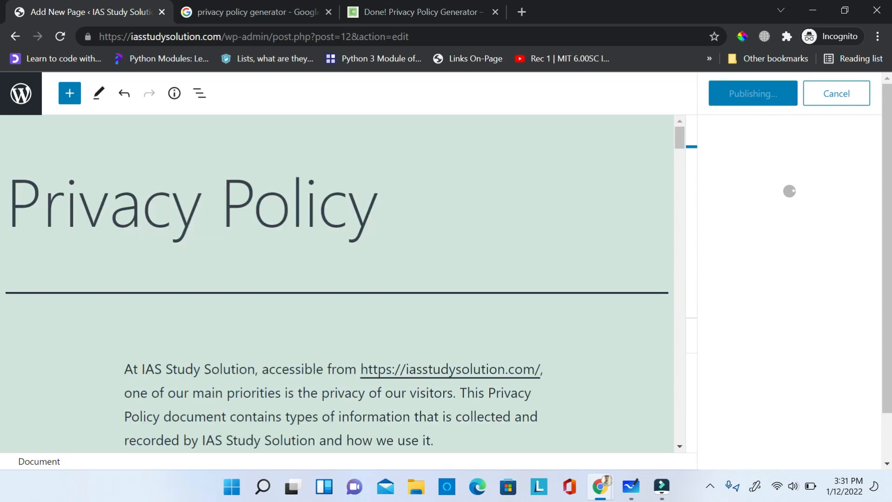
Switch to the Google results for the privacy policy generator and change the search to "Disclaimer generator".
{"action": "left_click", "coordinate": [434, 5]}
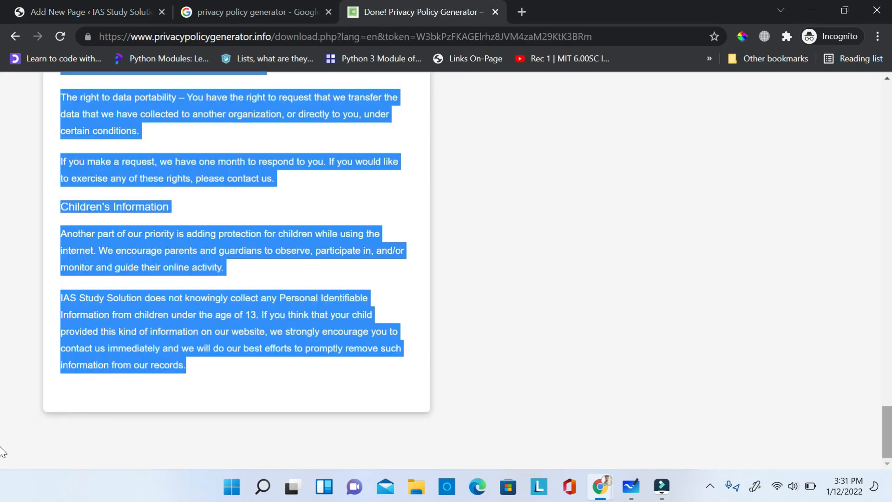
{"action": "key", "text": "Home"}
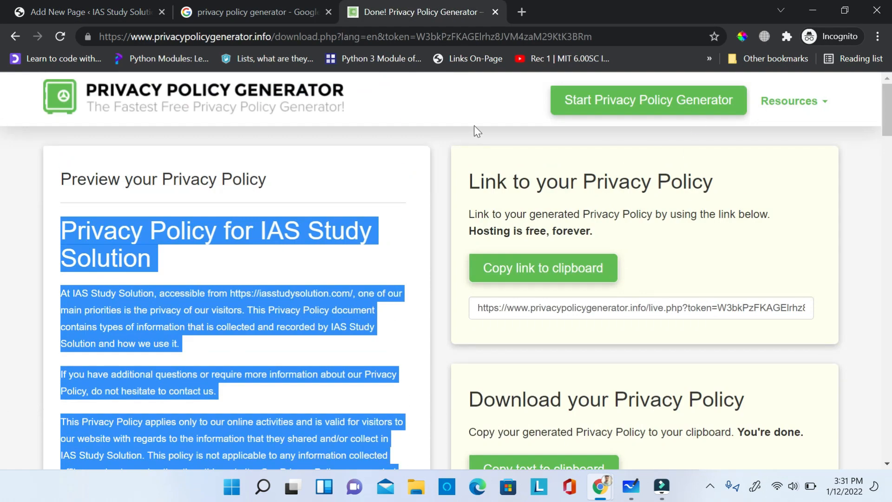
{"action": "left_click", "coordinate": [289, 14]}
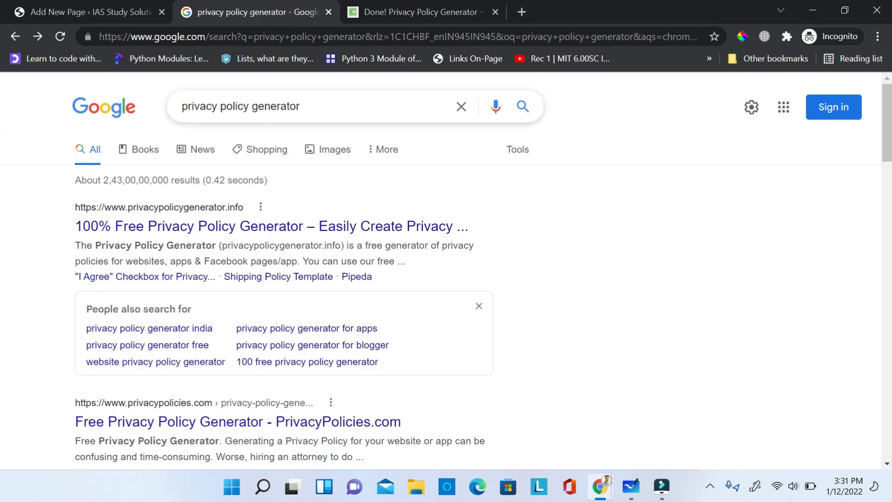
{"action": "key", "text": "BackSpace"}
{"action": "key", "text": "BackSpace"}
{"action": "key", "text": "BackSpace"}
{"action": "key", "text": "BackSpace"}
{"action": "key", "text": "BackSpace"}
{"action": "key", "text": "BackSpace"}
{"action": "key", "text": "BackSpace"}
{"action": "key", "text": "BackSpace"}
{"action": "key", "text": "BackSpace"}
{"action": "key", "text": "BackSpace"}
{"action": "key", "text": "BackSpace"}
{"action": "key", "text": "BackSpace"}
{"action": "key", "text": "BackSpace"}
{"action": "key", "text": "BackSpace"}
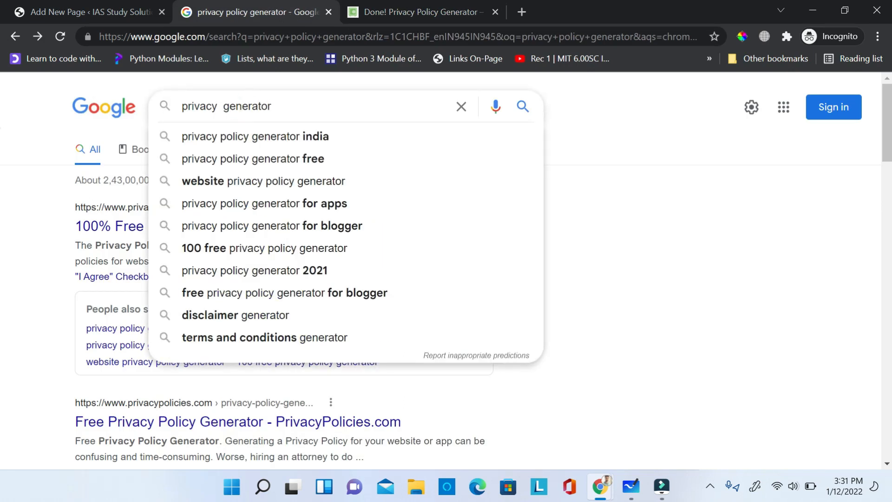
{"action": "type", "text": "Dis"}
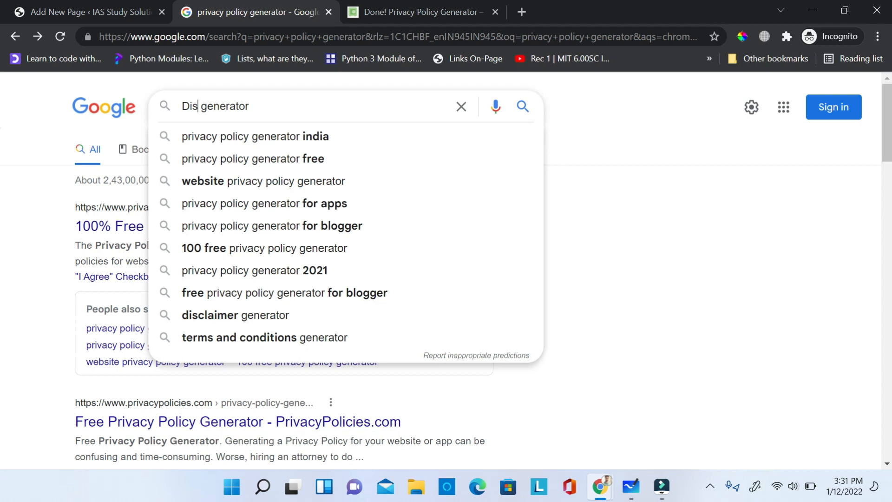
{"action": "type", "text": "cl"}
{"action": "key", "text": "BackSpace"}
{"action": "key", "text": "BackSpace"}
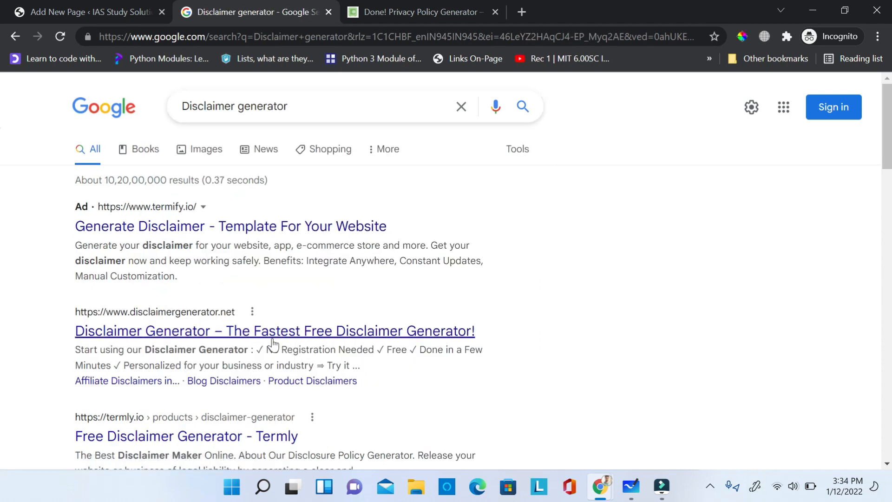
Open the disclaimergenerator.net result and examine its fields for company name, website name and website URL.
{"action": "left_click", "coordinate": [262, 334]}
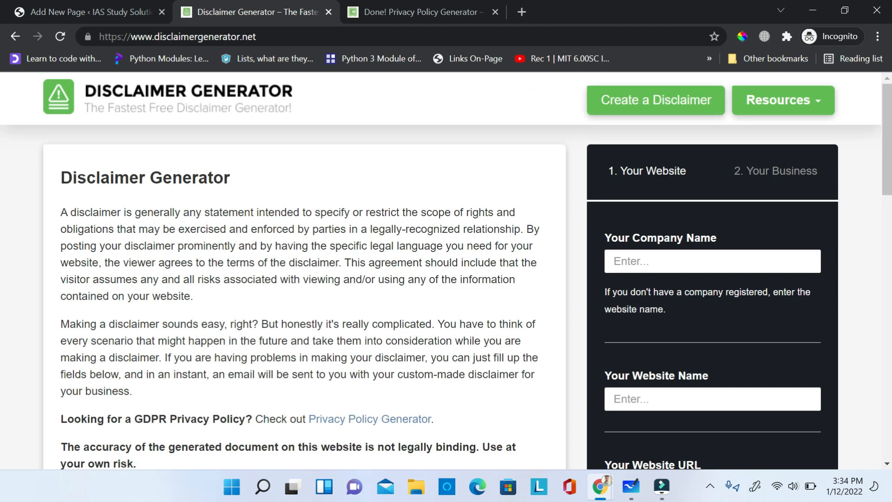
{"action": "left_click", "coordinate": [712, 261]}
{"action": "left_click", "coordinate": [712, 399]}
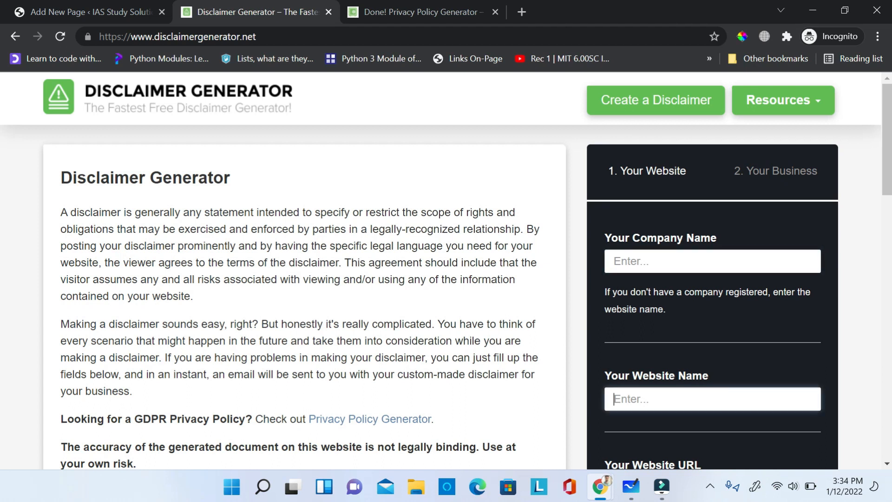
{"action": "scroll", "coordinate": [4, 145], "scroll_direction": "down", "scroll_amount": 6}
{"action": "key", "text": "Tab"}
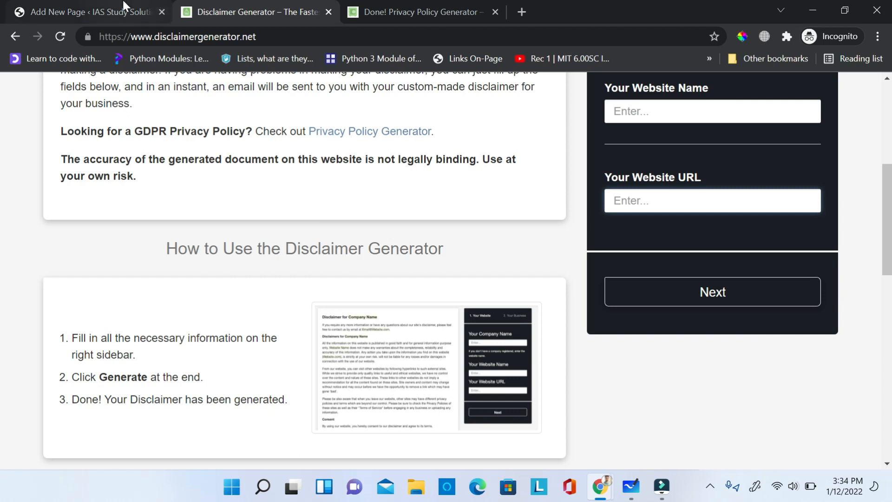
Return to the WordPress site and review the list of all pages with their published or draft status.
{"action": "left_click", "coordinate": [140, 11]}
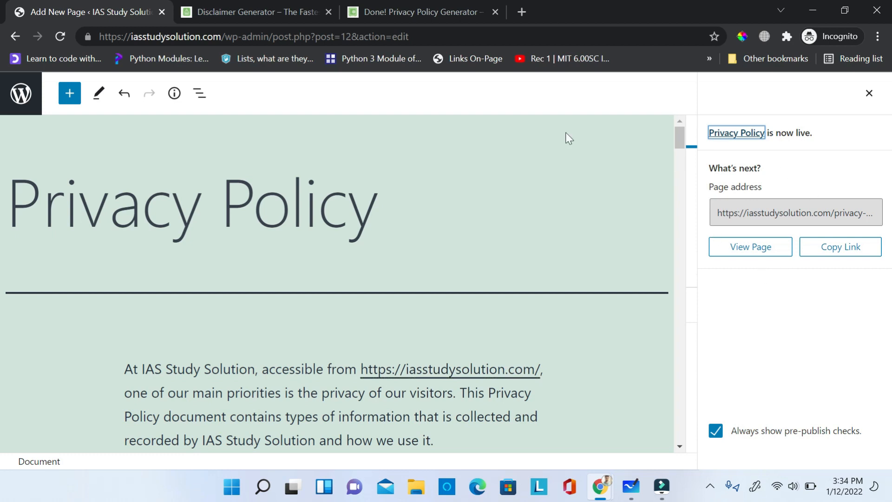
{"action": "left_click", "coordinate": [19, 37]}
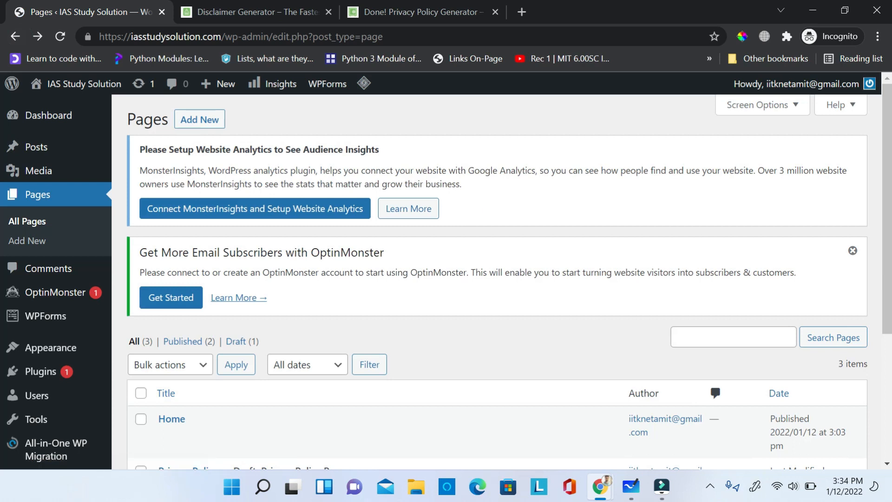
{"action": "scroll", "coordinate": [888, 314], "scroll_direction": "down", "scroll_amount": 3}
{"action": "left_click_drag", "start_coordinate": [888, 314], "coordinate": [889, 235]}
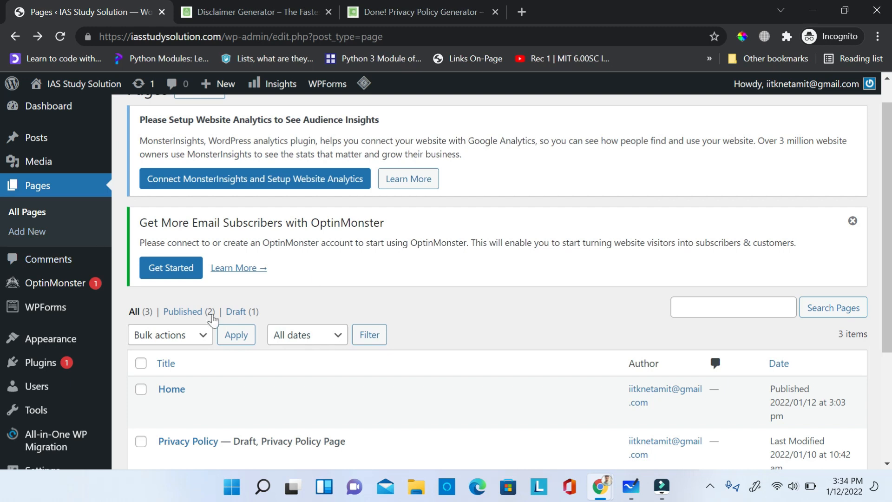
{"action": "scroll", "coordinate": [534, 261], "scroll_direction": "down", "scroll_amount": 2}
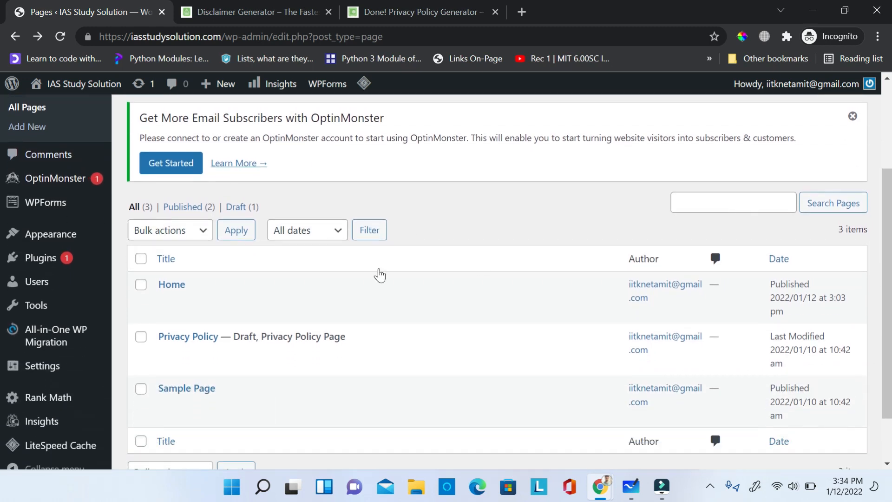
Open the WordPress menu editor and choose Footer Menu as the menu to edit.
{"action": "mouse_move", "coordinate": [58, 236]}
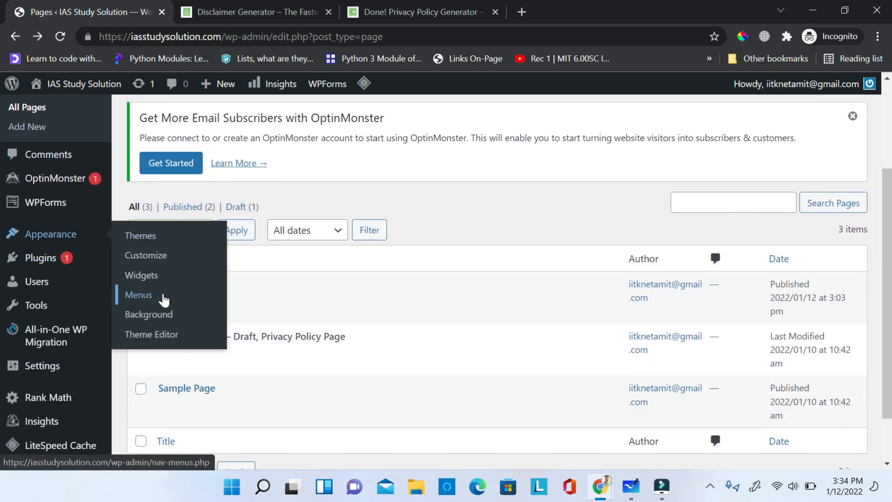
{"action": "left_click", "coordinate": [163, 295]}
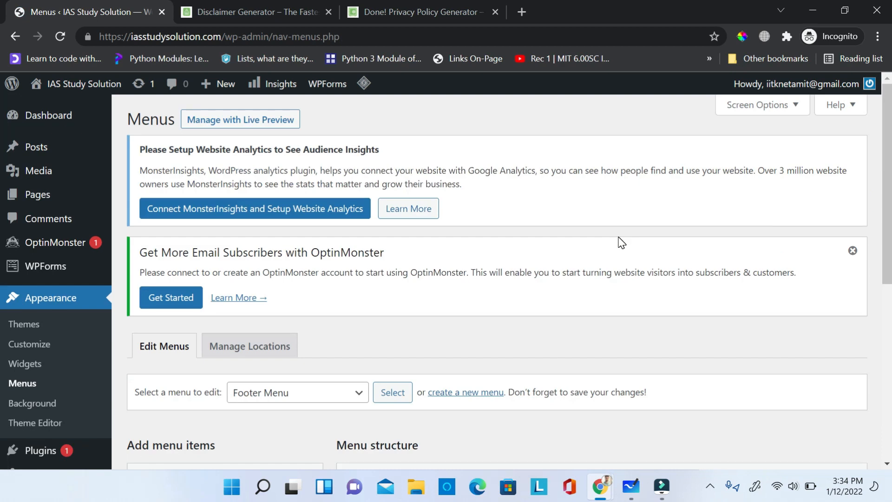
{"action": "scroll", "coordinate": [621, 241], "scroll_direction": "down", "scroll_amount": 3}
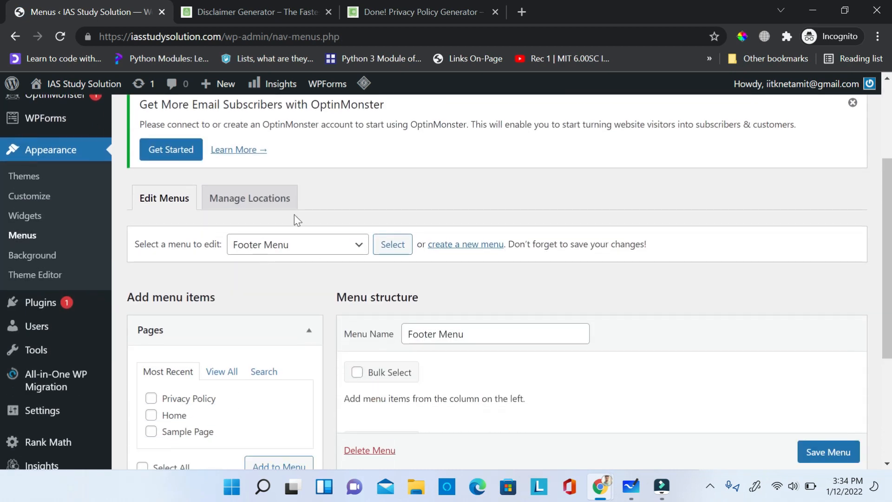
{"action": "left_click", "coordinate": [356, 245]}
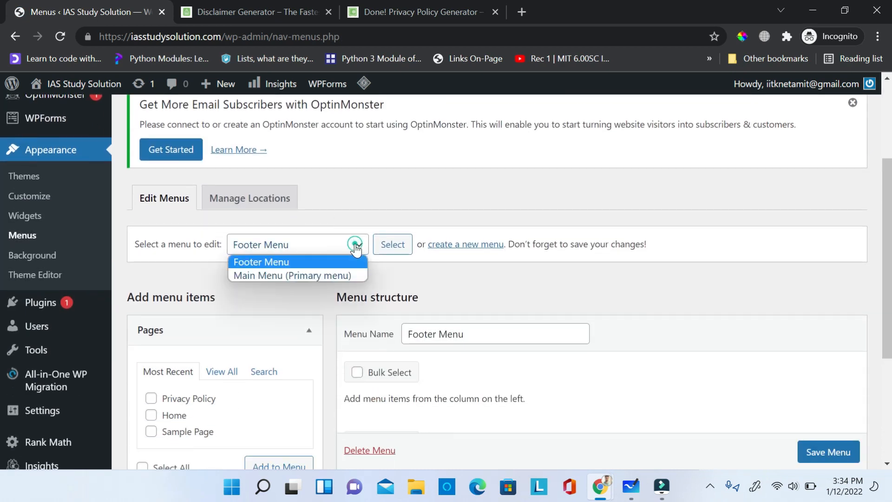
{"action": "left_click", "coordinate": [276, 263]}
{"action": "scroll", "coordinate": [705, 347], "scroll_direction": "down", "scroll_amount": 2}
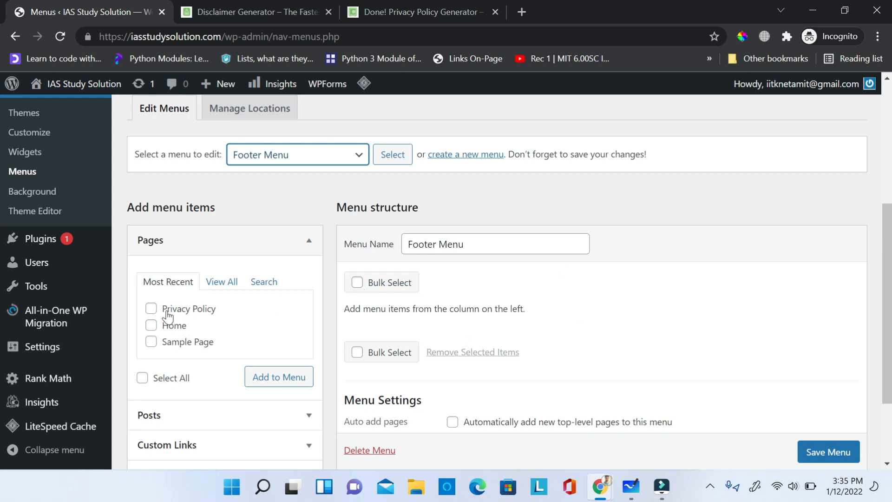
Add the Privacy Policy and Home pages to the Footer Menu, save it and check its structure.
{"action": "left_click", "coordinate": [152, 309]}
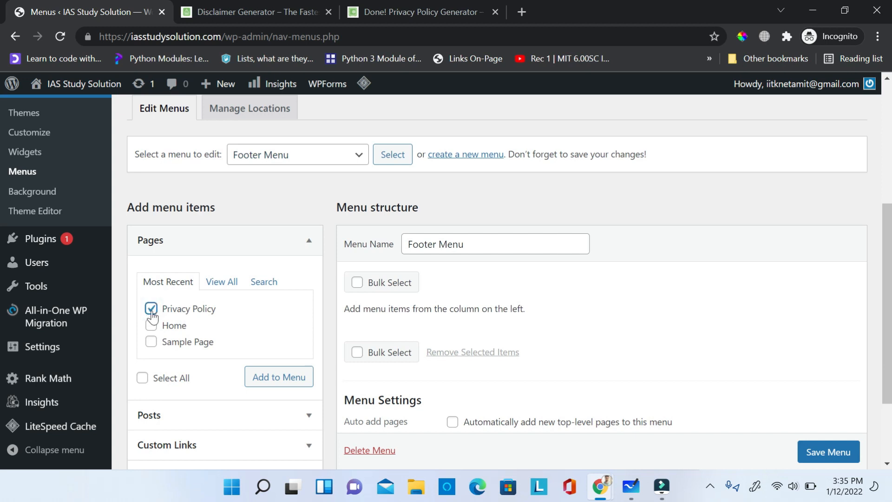
{"action": "left_click", "coordinate": [152, 326]}
{"action": "left_click", "coordinate": [278, 386]}
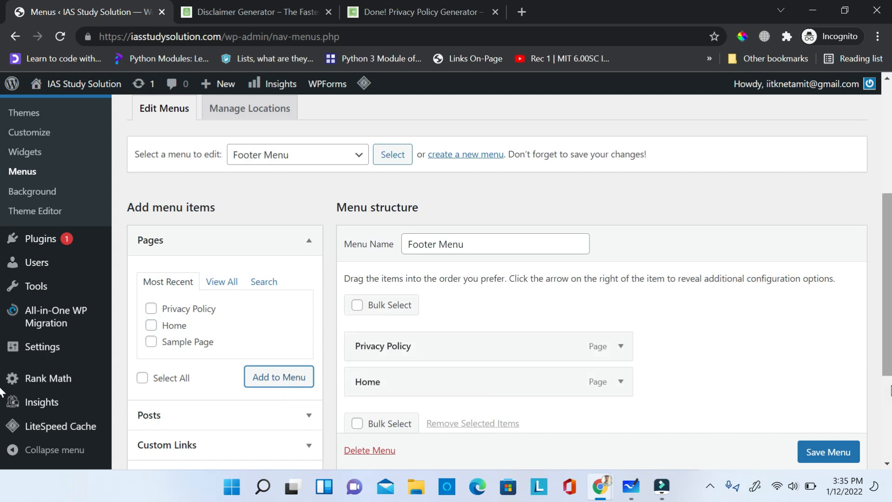
{"action": "left_click", "coordinate": [828, 453]}
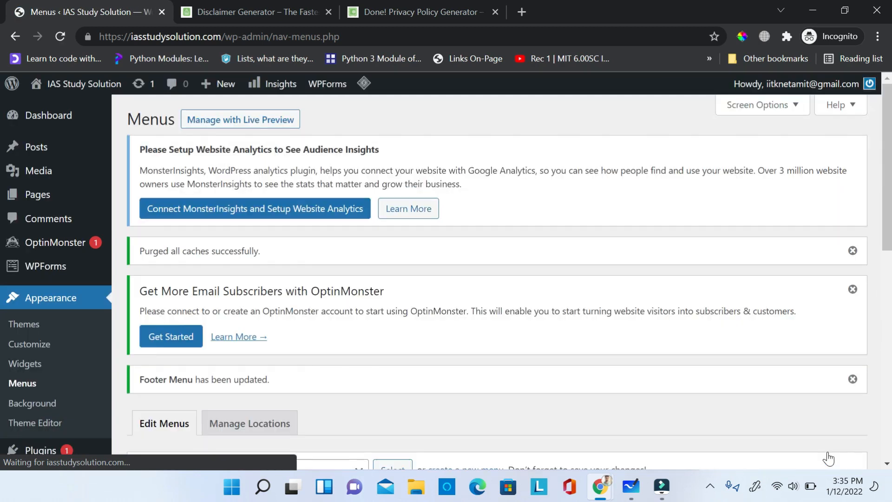
{"action": "left_click_drag", "start_coordinate": [885, 179], "coordinate": [873, 343]}
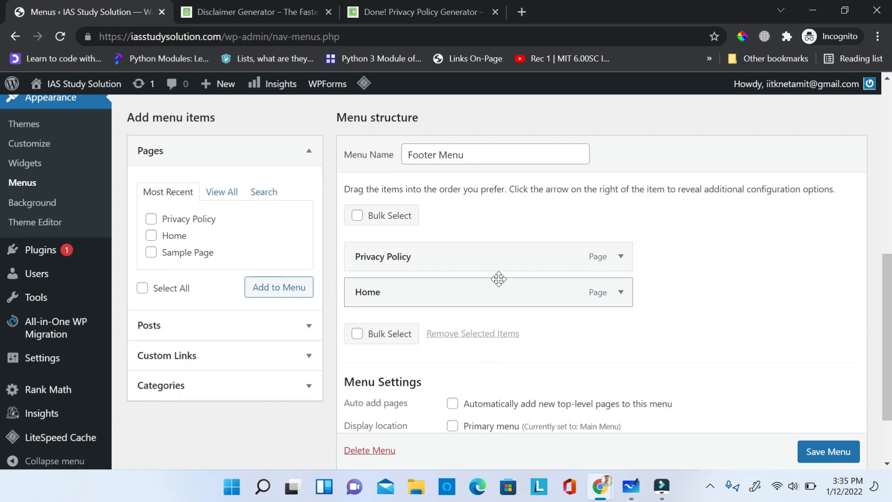
{"action": "left_click_drag", "start_coordinate": [890, 361], "coordinate": [886, 170]}
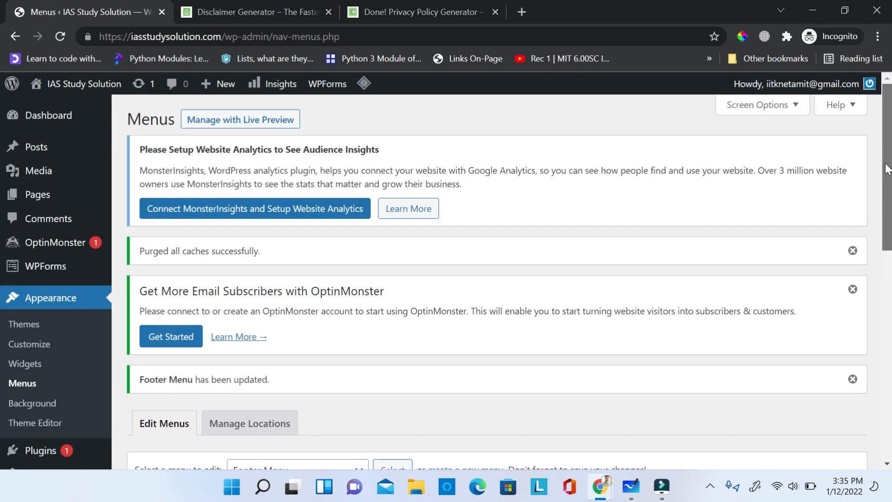